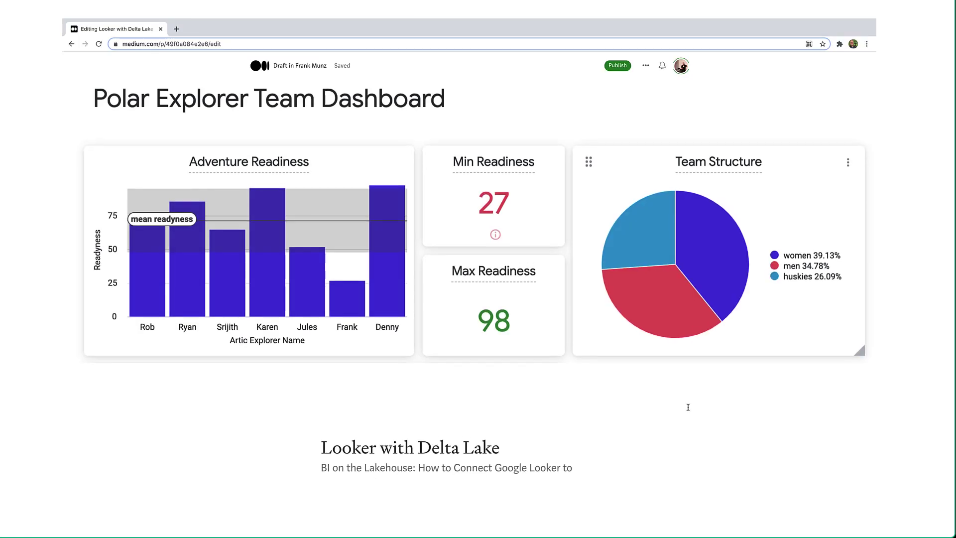
Step: Scroll the Medium draft down to the 'Create a LookerML model with views' section
{"action": "scroll", "coordinate": [688, 407], "scroll_direction": "down", "scroll_amount": 4}
{"action": "scroll", "coordinate": [688, 407], "scroll_direction": "down", "scroll_amount": 15}
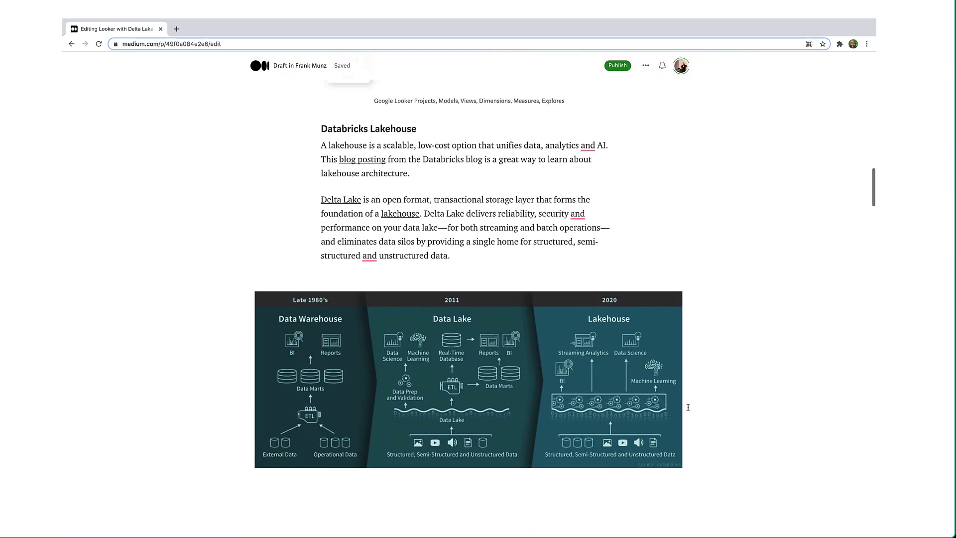
{"action": "scroll", "coordinate": [688, 407], "scroll_direction": "down", "scroll_amount": 8}
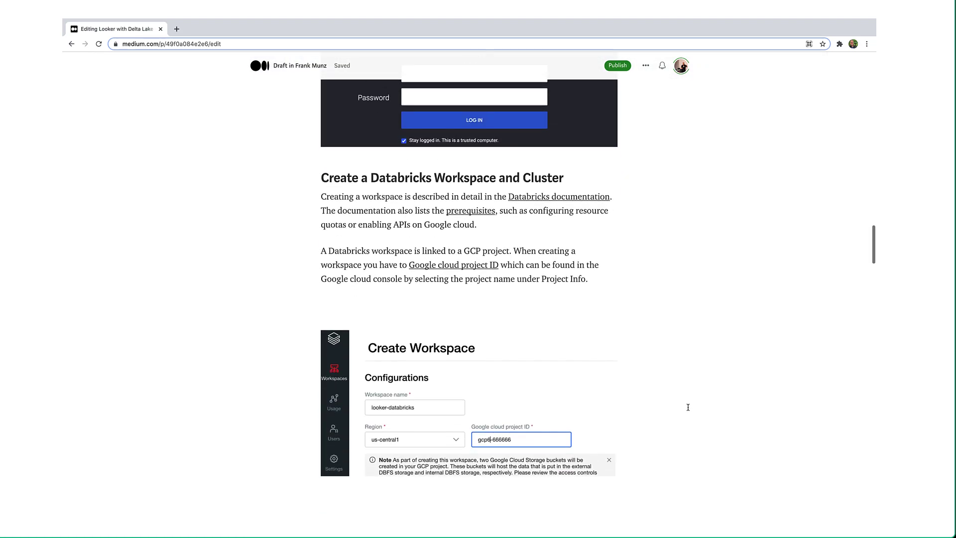
{"action": "scroll", "coordinate": [688, 407], "scroll_direction": "down", "scroll_amount": 8}
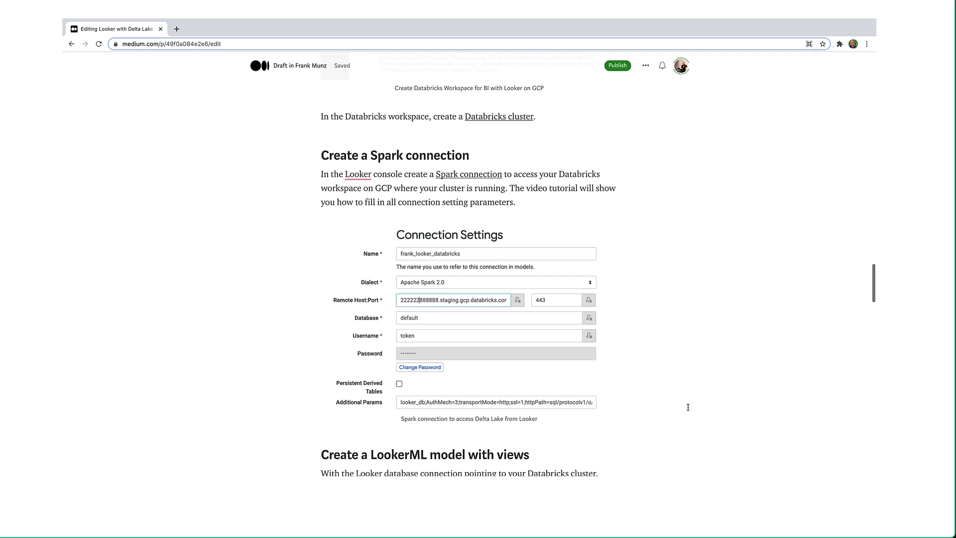
{"action": "scroll", "coordinate": [688, 407], "scroll_direction": "down", "scroll_amount": 5}
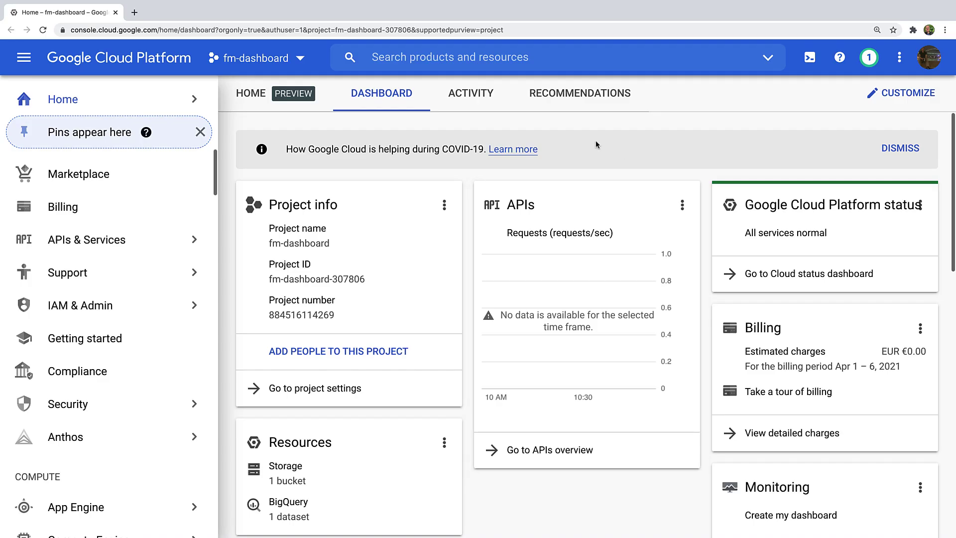
Step: Search the console for 'looker' and go from its listing to the trial request page
{"action": "left_click", "coordinate": [433, 60]}
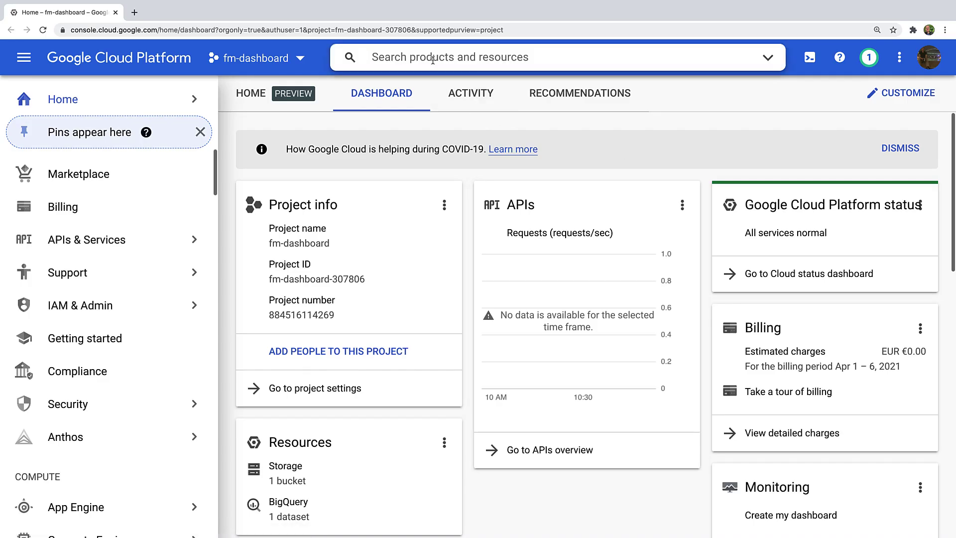
{"action": "type", "text": "looker"}
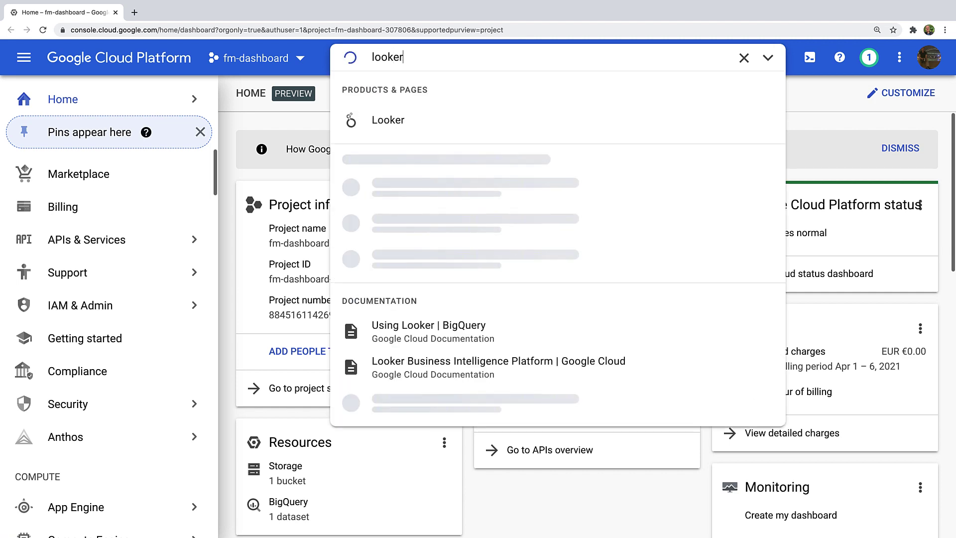
{"action": "left_click", "coordinate": [386, 119]}
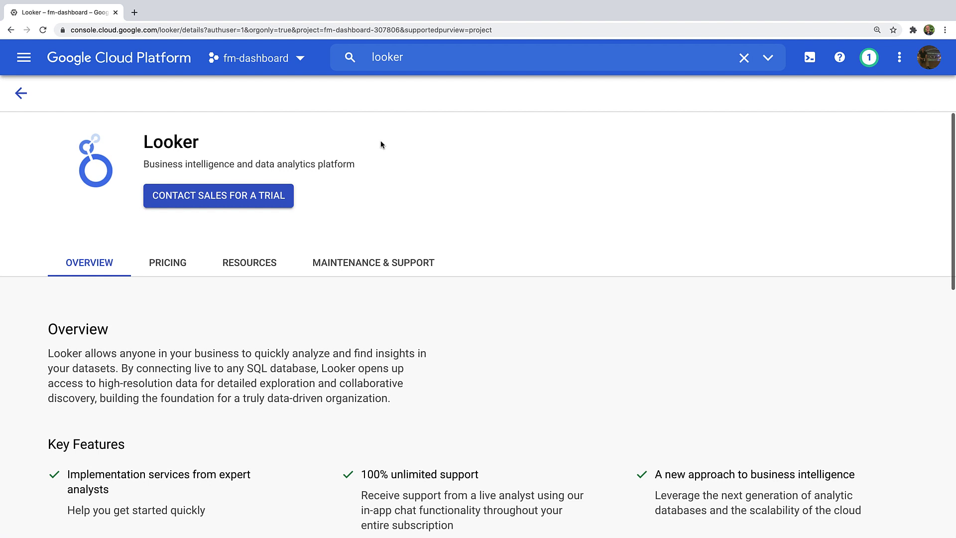
{"action": "left_click", "coordinate": [268, 199]}
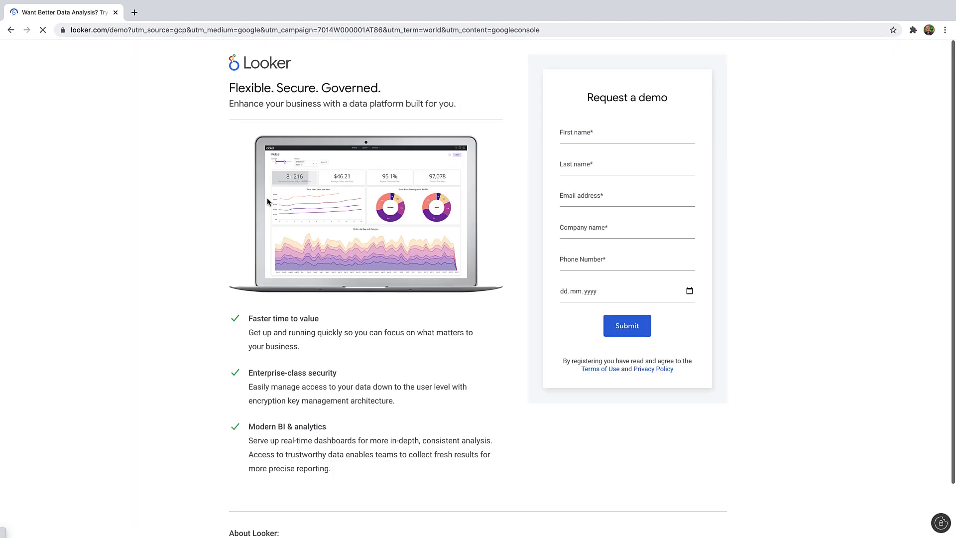
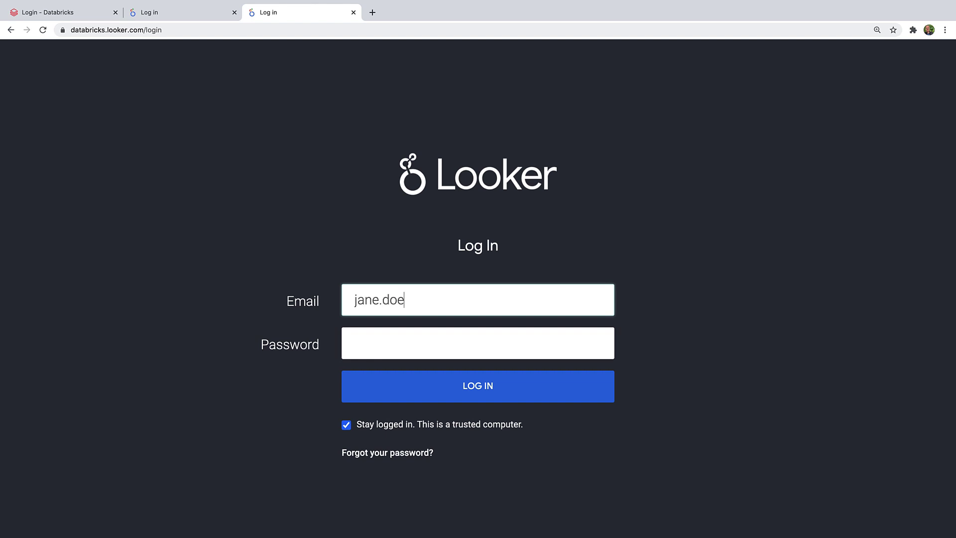
Step: Sign in to databricks.looker.com with the account's e-mail and password
{"action": "key", "text": "Tab"}
{"action": "type", "text": "••"}
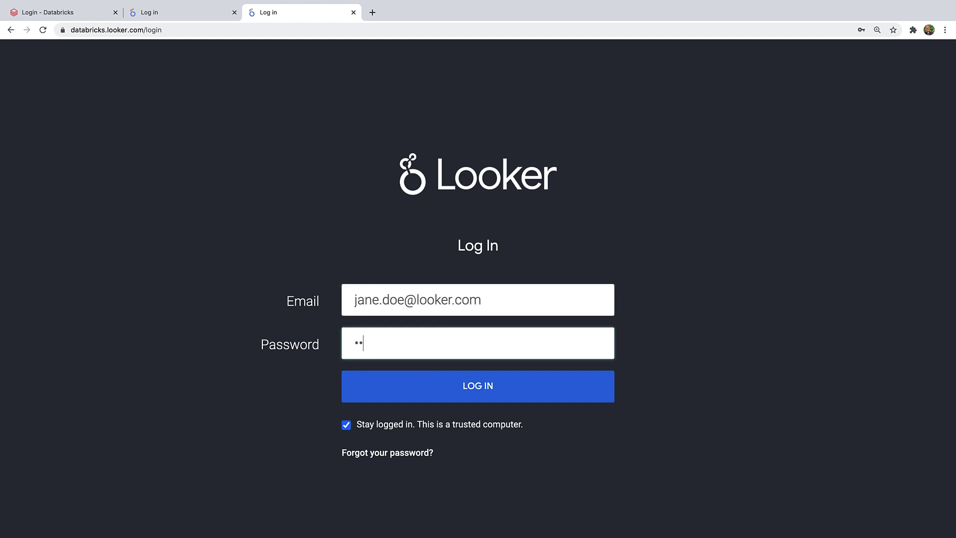
{"action": "type", "text": "•••••••••"}
{"action": "left_click", "coordinate": [450, 383]}
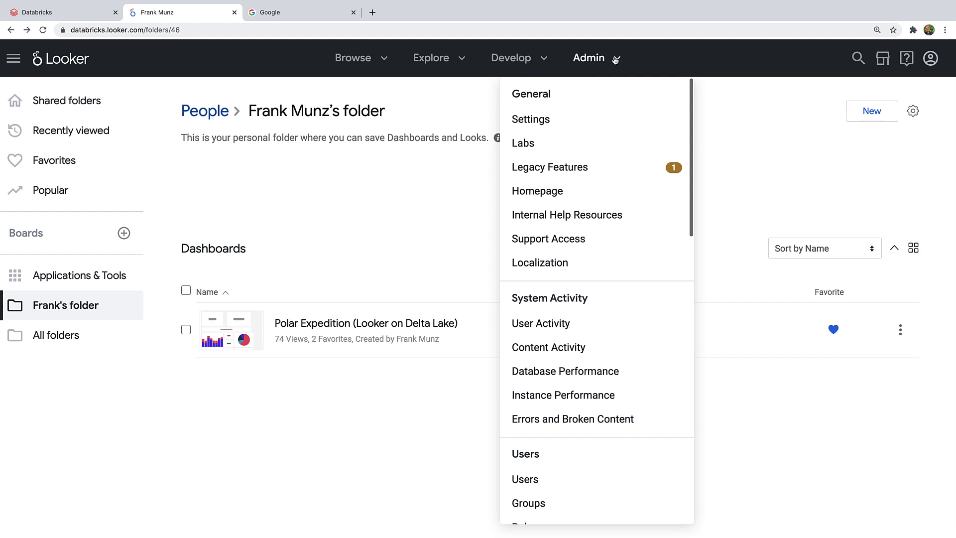
Step: Go to Admin > Connections and start adding a new connection
{"action": "scroll", "coordinate": [601, 347], "scroll_direction": "down", "scroll_amount": 1}
{"action": "scroll", "coordinate": [601, 347], "scroll_direction": "down", "scroll_amount": 5}
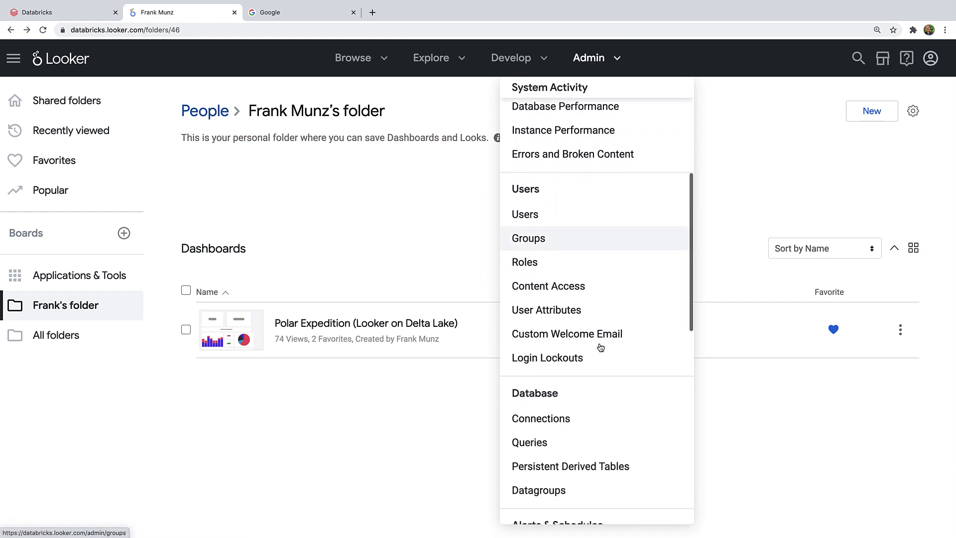
{"action": "left_click", "coordinate": [545, 417]}
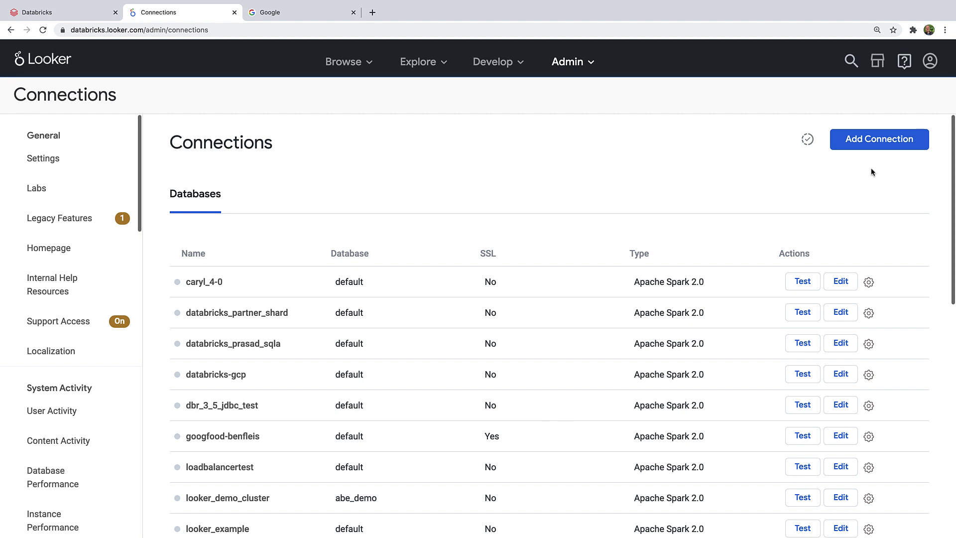
{"action": "left_click", "coordinate": [880, 144]}
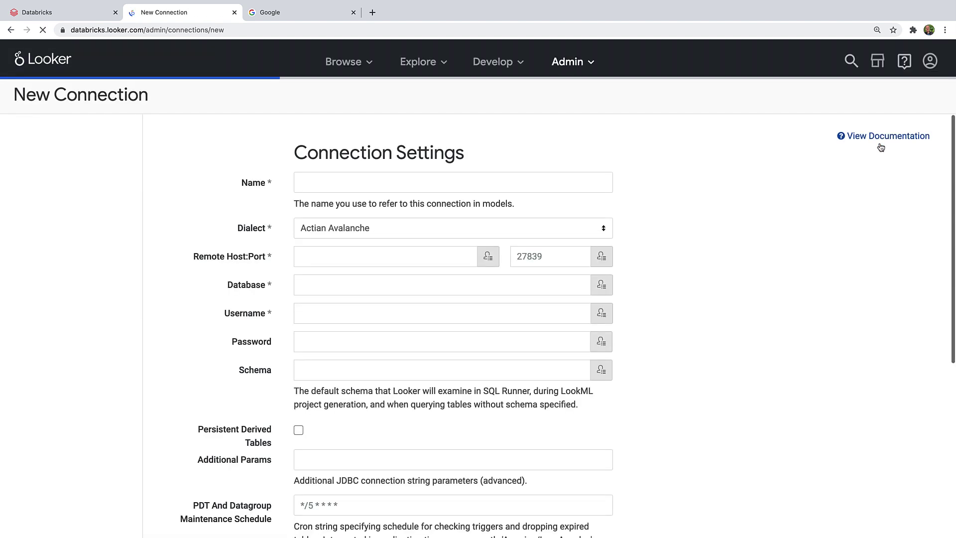
Step: Name the connection frank_looker_databricks and choose the Apache Spark 2.0 dialect
{"action": "left_click", "coordinate": [445, 187]}
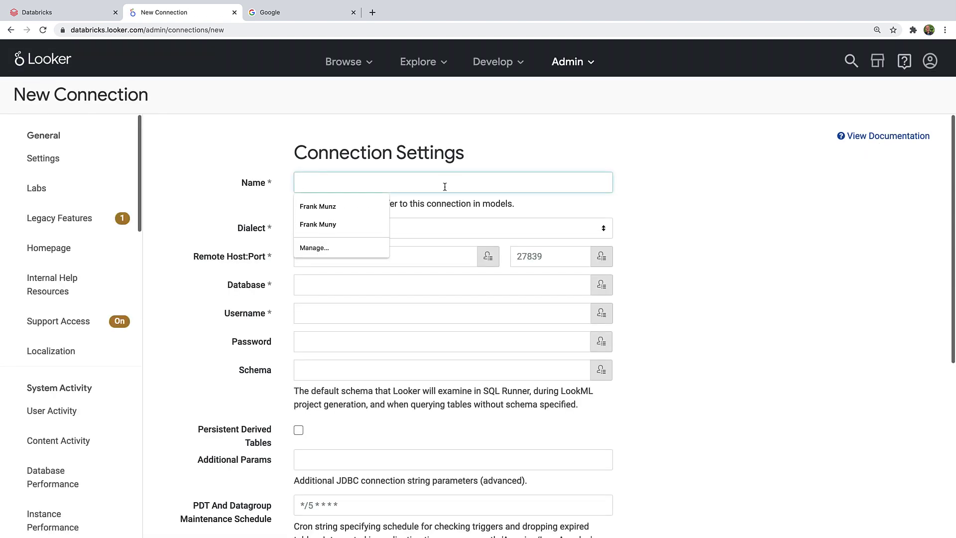
{"action": "type", "text": "frank_"}
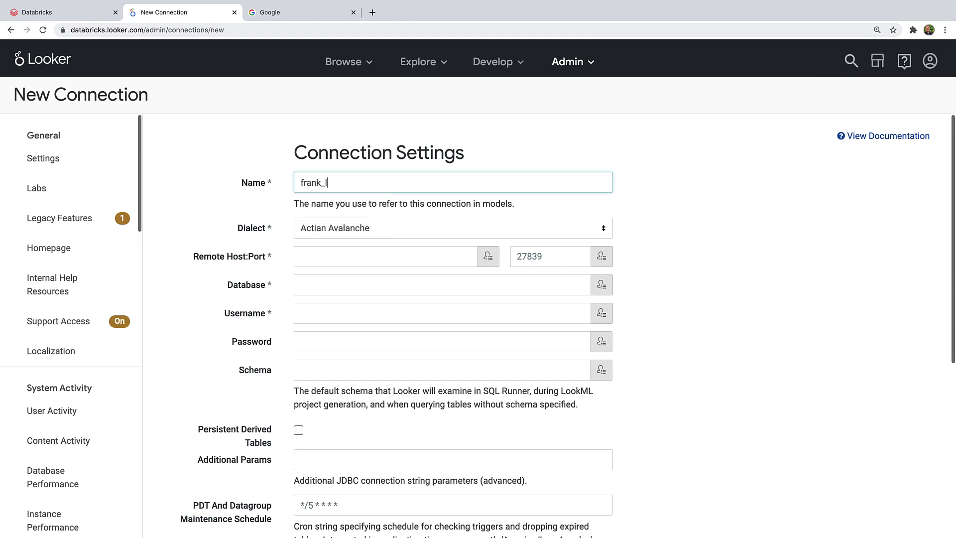
{"action": "type", "text": "looker_databricks"}
{"action": "left_click", "coordinate": [436, 229]}
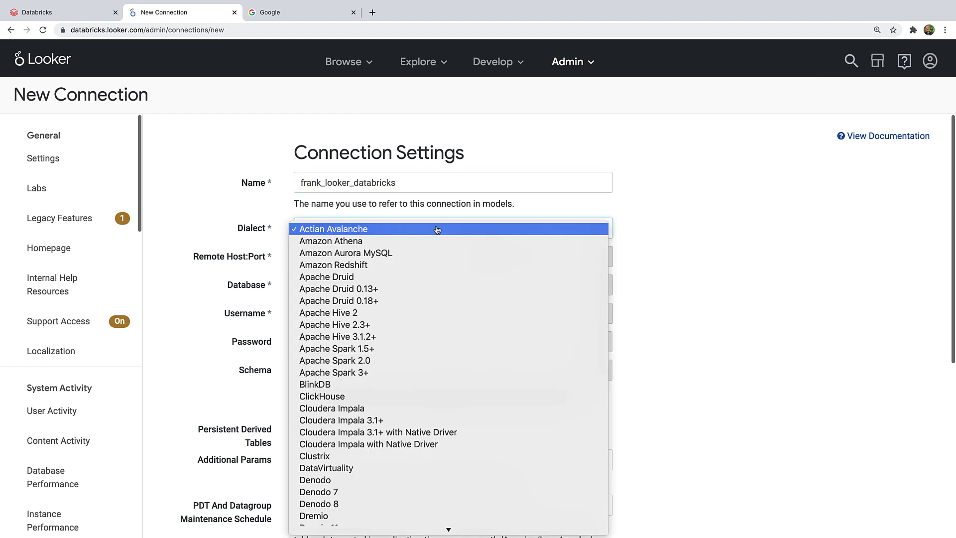
{"action": "left_click", "coordinate": [415, 361]}
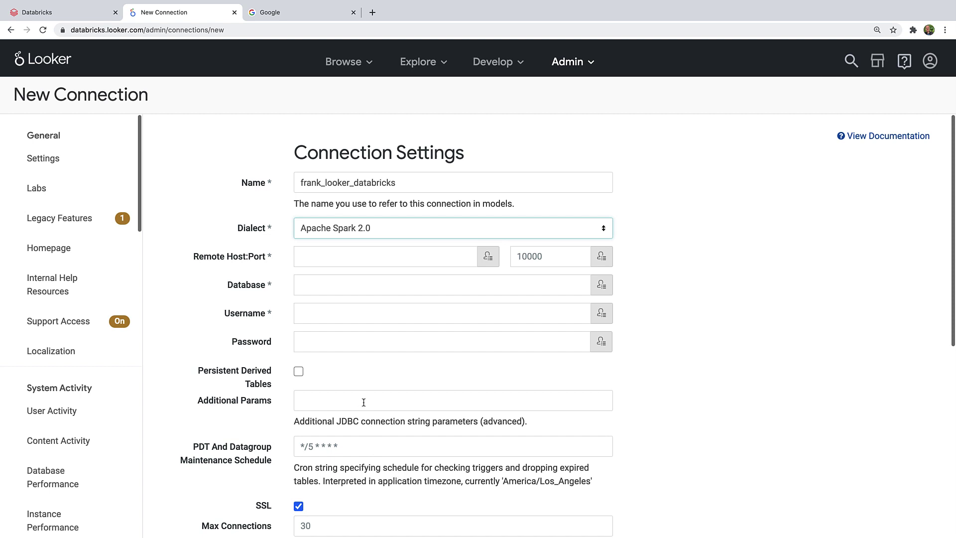
Step: Copy the server hostname from the Frank-GCP cluster's JDBC/ODBC details in Databricks
{"action": "left_click", "coordinate": [31, 13]}
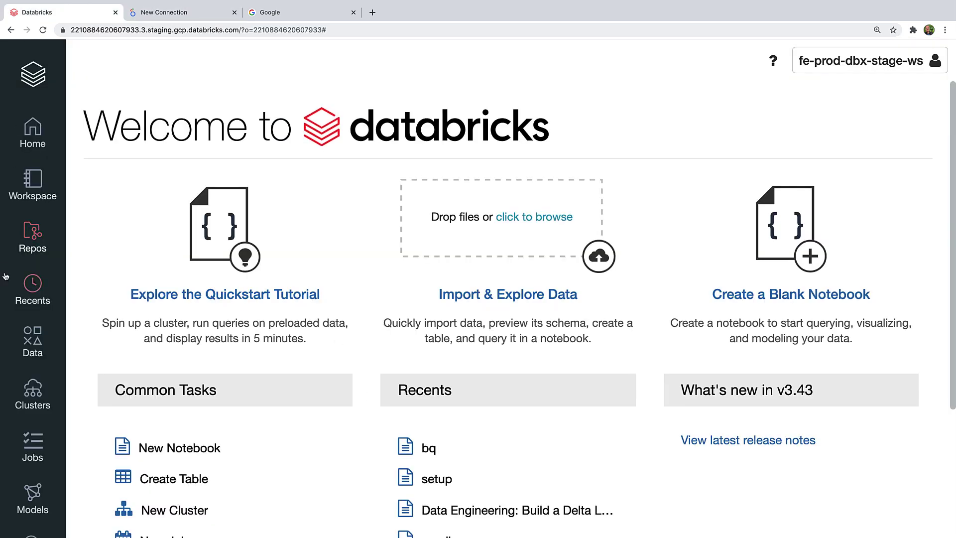
{"action": "left_click", "coordinate": [33, 393]}
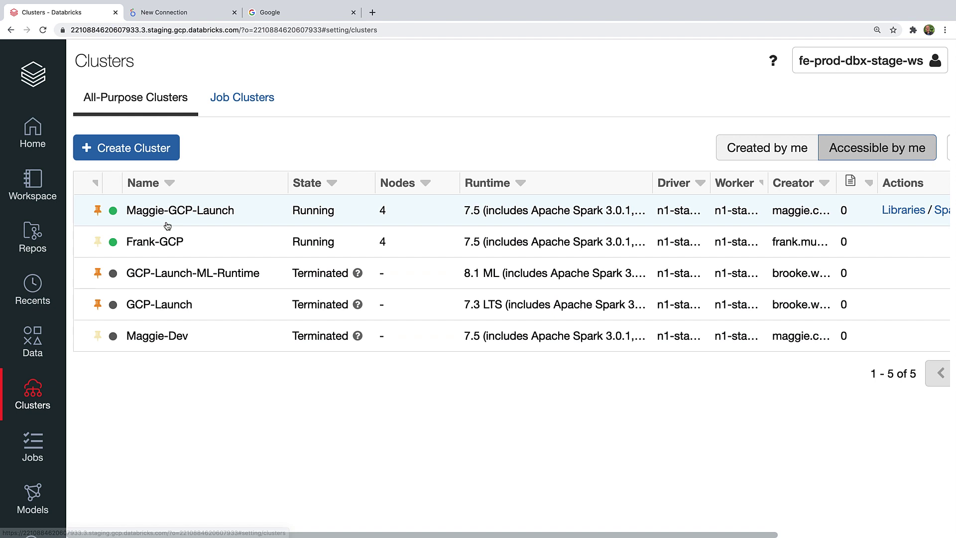
{"action": "left_click", "coordinate": [165, 242]}
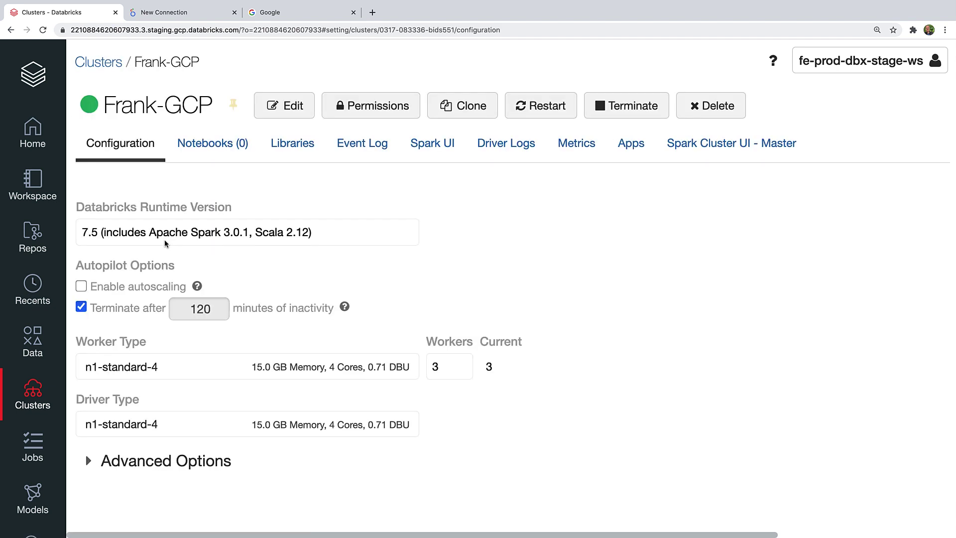
{"action": "left_click", "coordinate": [159, 463]}
{"action": "scroll", "coordinate": [170, 462], "scroll_direction": "down", "scroll_amount": 3}
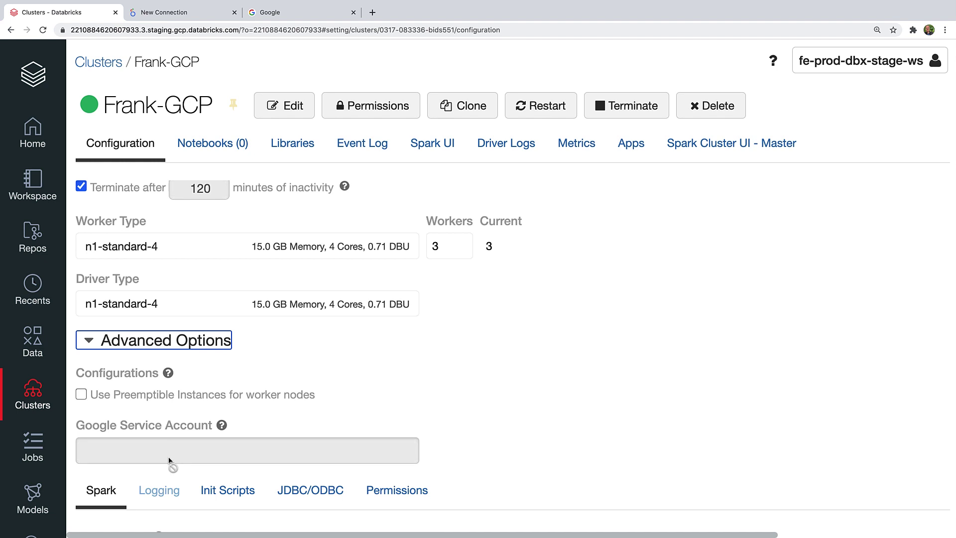
{"action": "left_click", "coordinate": [287, 496]}
{"action": "scroll", "coordinate": [351, 402], "scroll_direction": "down", "scroll_amount": 2}
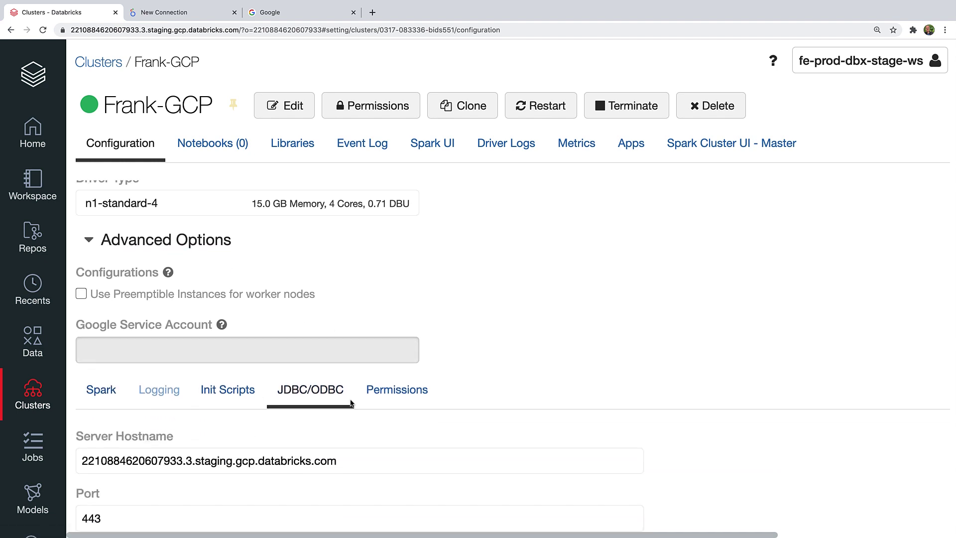
{"action": "scroll", "coordinate": [350, 402], "scroll_direction": "down", "scroll_amount": 5}
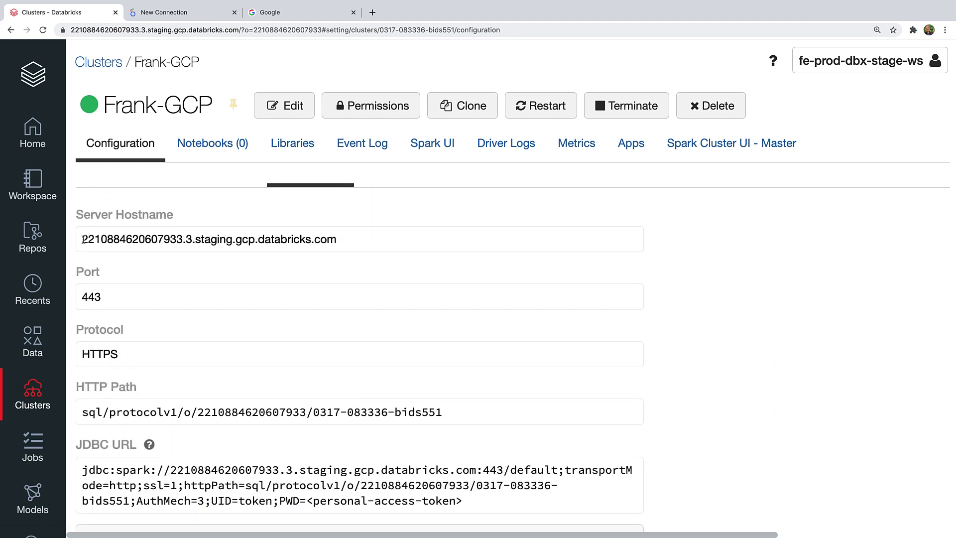
{"action": "left_click_drag", "start_coordinate": [83, 239], "coordinate": [343, 241]}
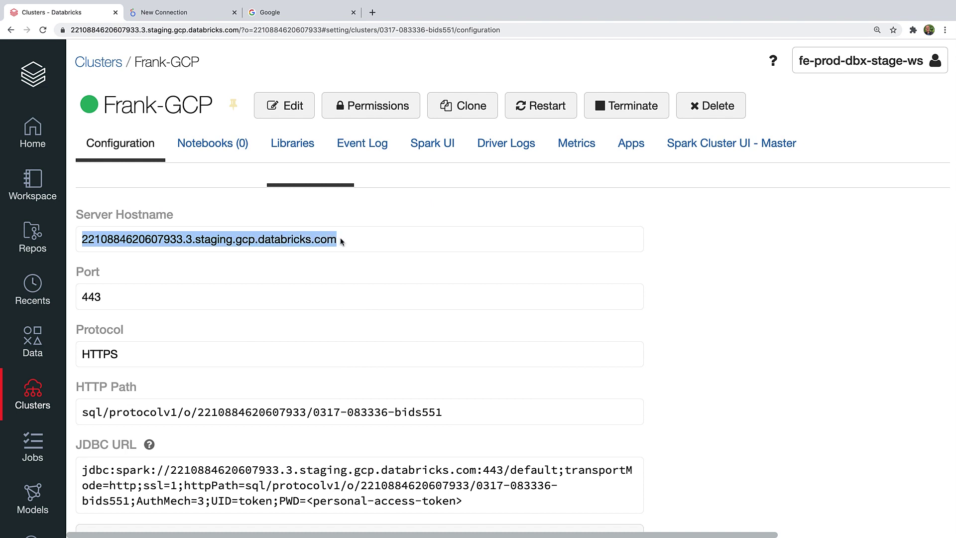
{"action": "left_click", "coordinate": [179, 13]}
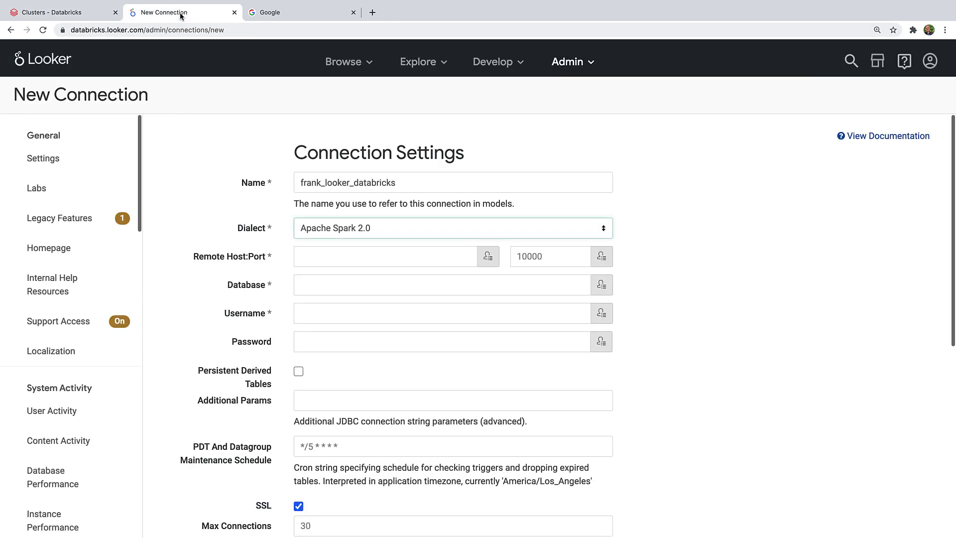
Step: Set the connection's remote host to the Databricks hostname and its port to 443
{"action": "left_click", "coordinate": [308, 256]}
{"action": "type", "text": "4020607933.3.staging.gcp.databricks.com"}
{"action": "left_click", "coordinate": [520, 256]}
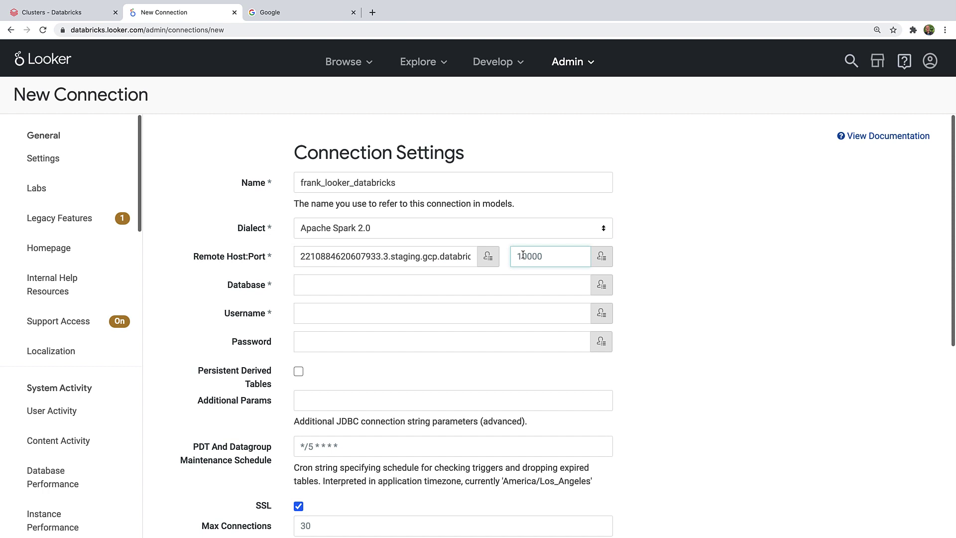
{"action": "type", "text": "443"}
{"action": "left_click", "coordinate": [378, 399]}
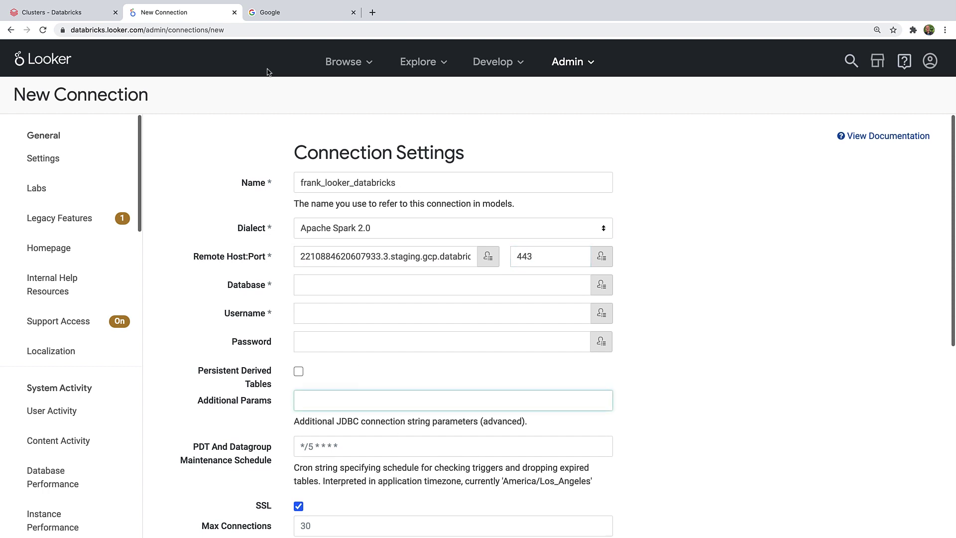
{"action": "left_click", "coordinate": [269, 13]}
Step: Search Google for 'databricks looker integration'
{"action": "type", "text": "dat"}
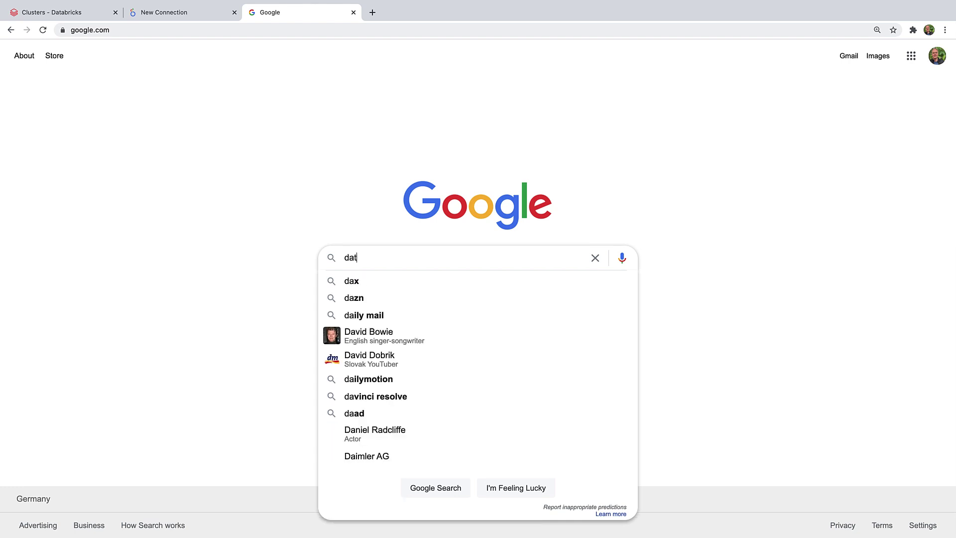
{"action": "type", "text": "abricks o"}
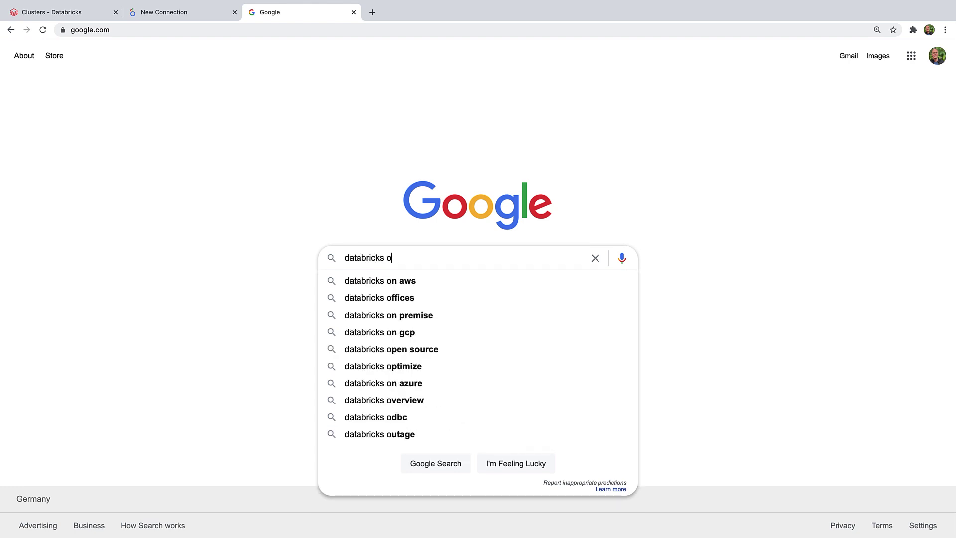
{"action": "key", "text": "BackSpace"}
{"action": "type", "text": ";looker"}
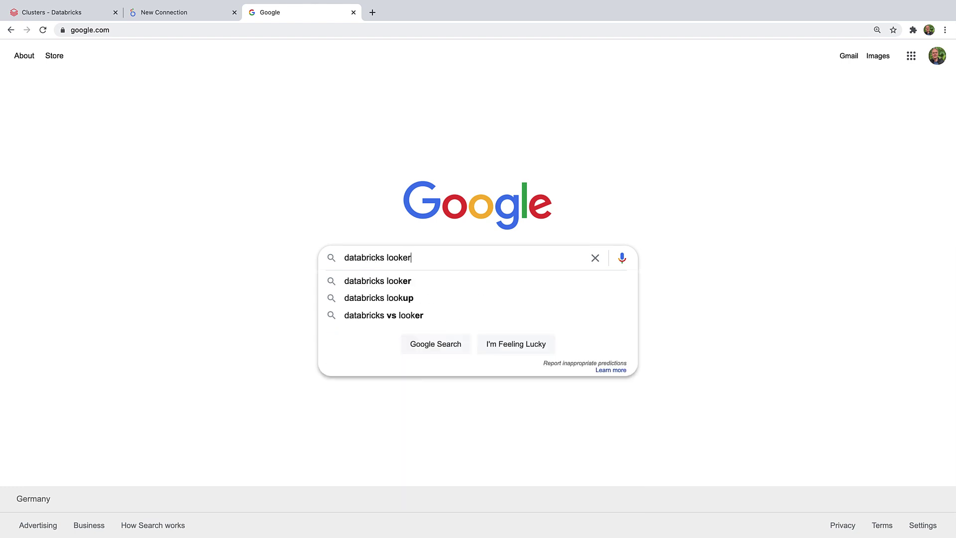
{"action": "type", "text": " integration"}
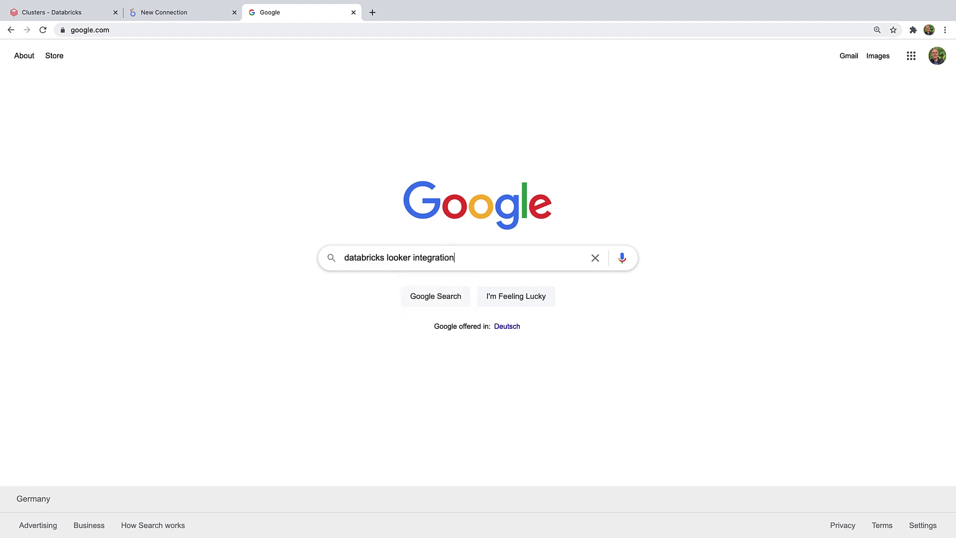
{"action": "key", "text": "Return"}
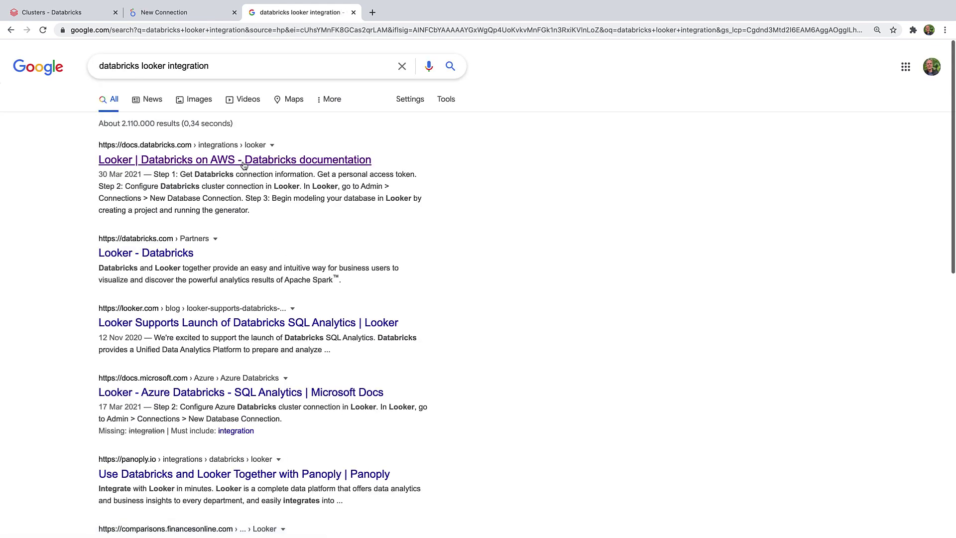
Step: Copy the recommended Additional Params string from the Databricks Looker guide
{"action": "left_click", "coordinate": [244, 163]}
{"action": "scroll", "coordinate": [294, 318], "scroll_direction": "down", "scroll_amount": 10}
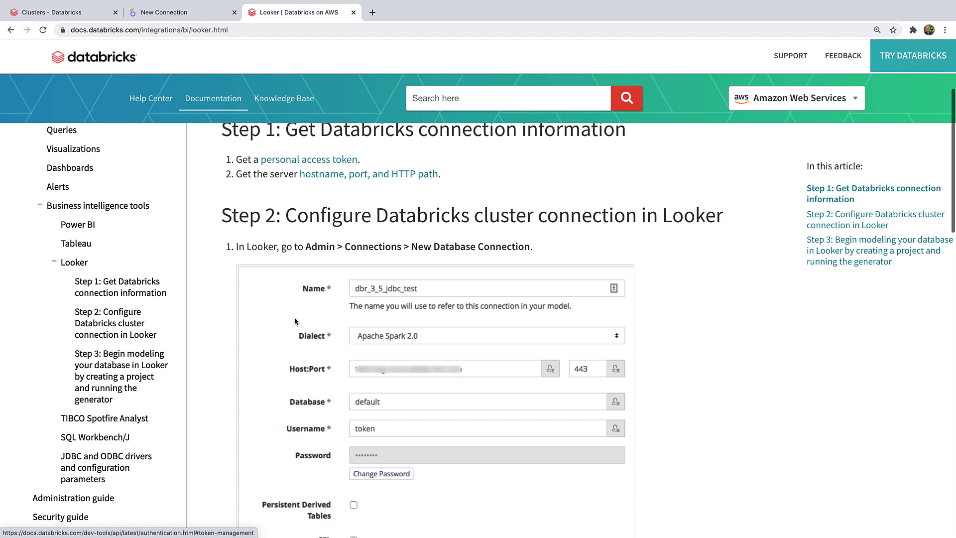
{"action": "scroll", "coordinate": [294, 321], "scroll_direction": "down", "scroll_amount": 7}
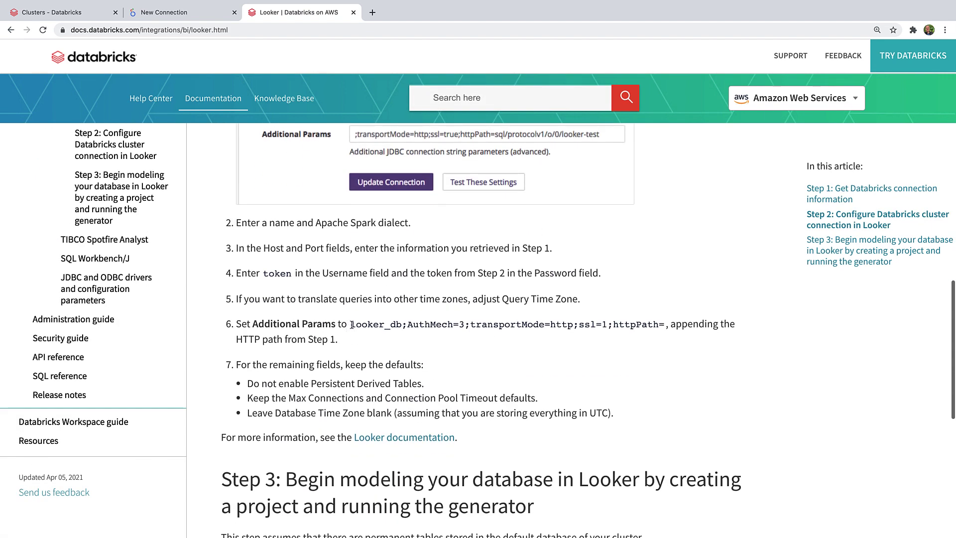
{"action": "left_click_drag", "start_coordinate": [351, 324], "coordinate": [662, 321]}
{"action": "key", "text": "super+c"}
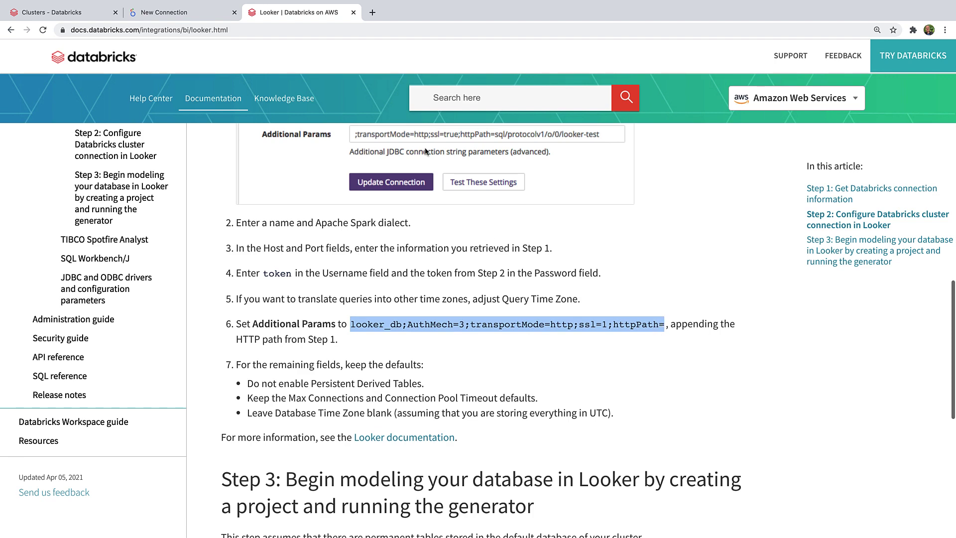
{"action": "left_click", "coordinate": [180, 14]}
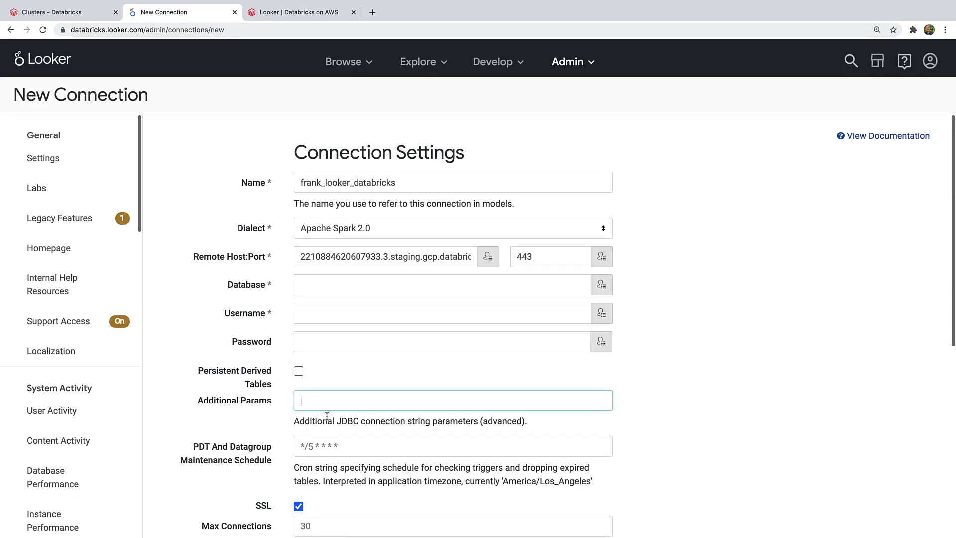
Step: Fill Additional Params with the JDBC parameters followed by the cluster's HTTP Path
{"action": "key", "text": "super+v"}
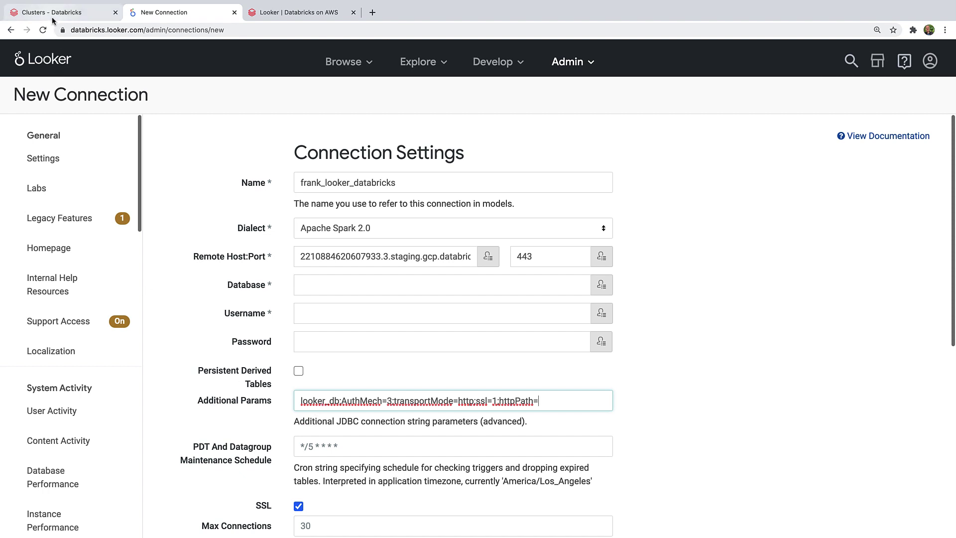
{"action": "left_click", "coordinate": [54, 13]}
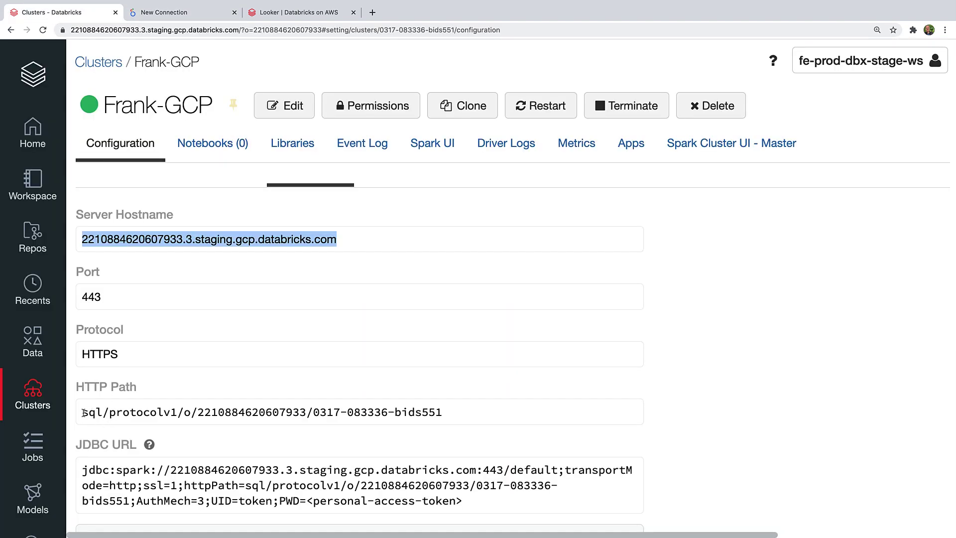
{"action": "left_click_drag", "start_coordinate": [82, 412], "coordinate": [445, 418]}
{"action": "key", "text": "ctrl+c"}
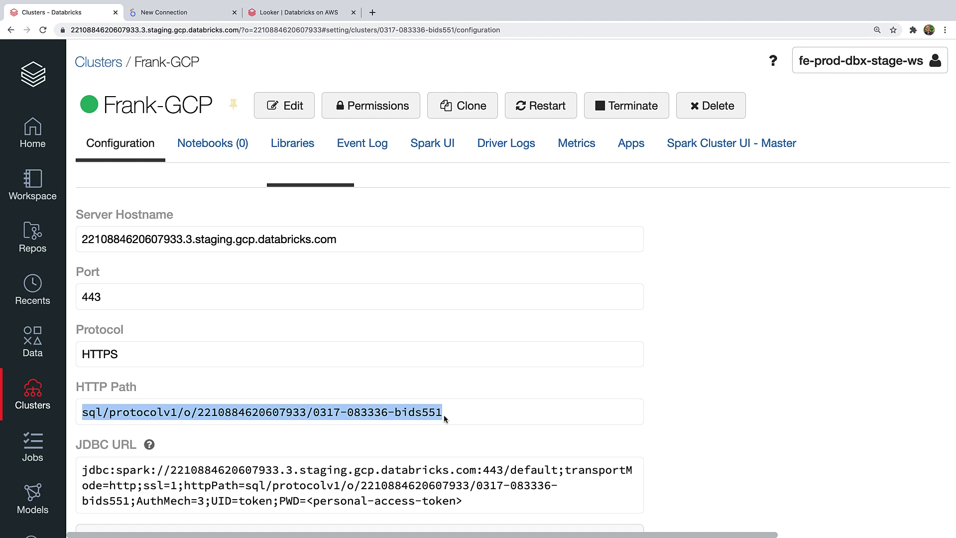
{"action": "left_click", "coordinate": [164, 12]}
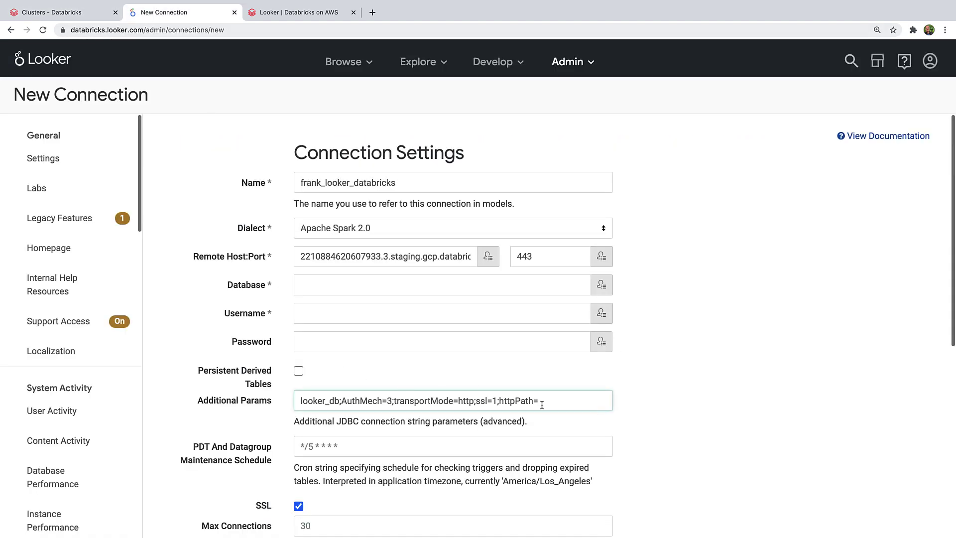
{"action": "key", "text": "ctrl+v"}
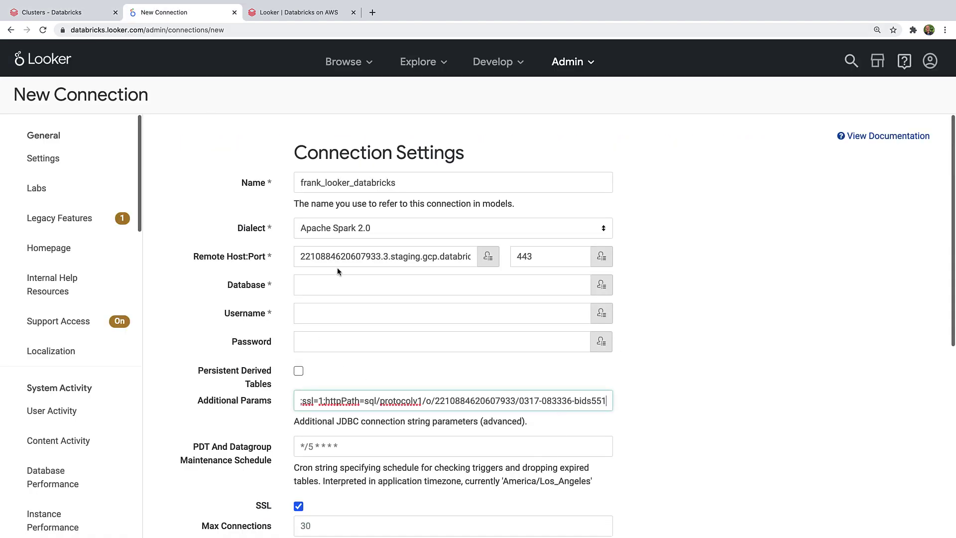
Step: Set the connection's Database to default and Username to token
{"action": "left_click", "coordinate": [338, 284]}
{"action": "type", "text": "default"}
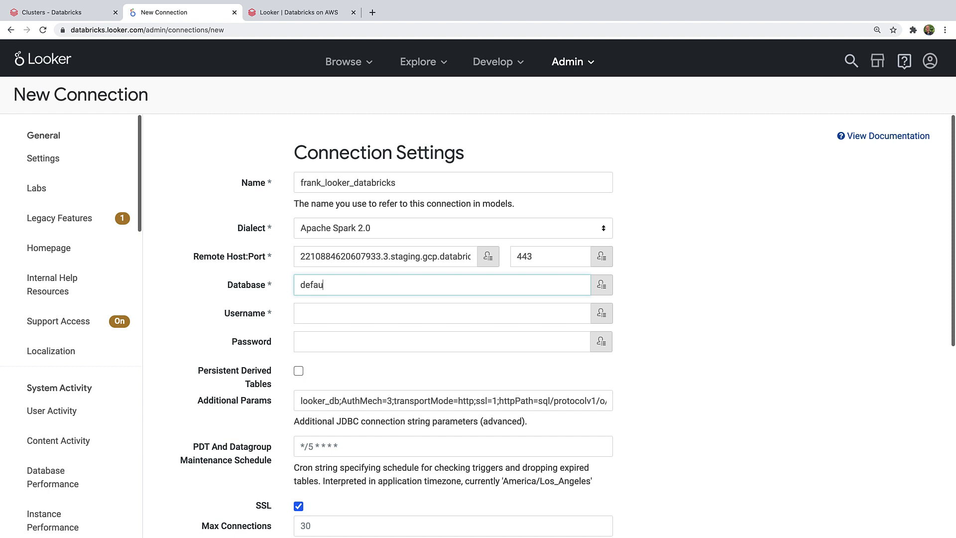
{"action": "left_click", "coordinate": [333, 311]}
{"action": "type", "text": "token"}
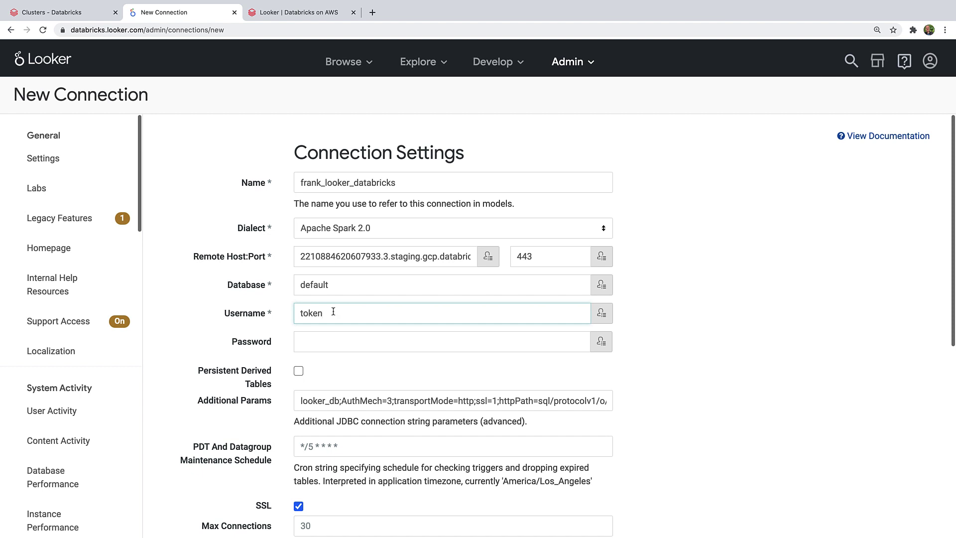
{"action": "left_click", "coordinate": [79, 12]}
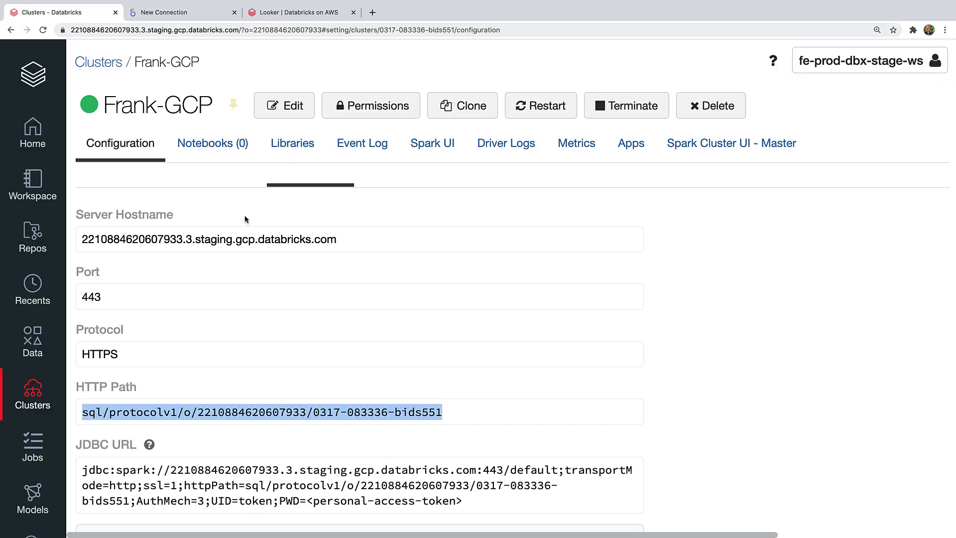
{"action": "left_click", "coordinate": [888, 61]}
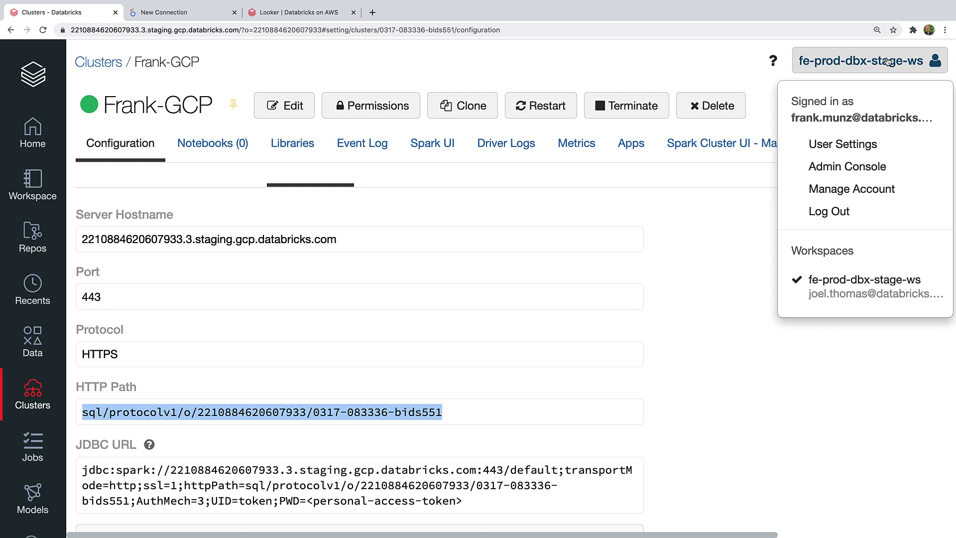
Step: Generate a Databricks access token commented frank_looker_databricks and copy it
{"action": "left_click", "coordinate": [865, 143]}
{"action": "left_click", "coordinate": [185, 182]}
{"action": "type", "text": "f"}
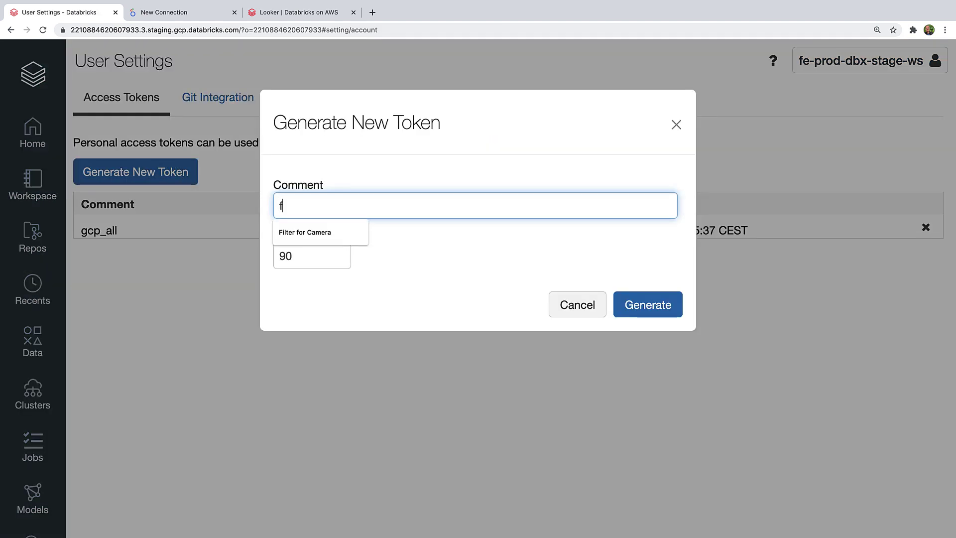
{"action": "type", "text": "rank_da"}
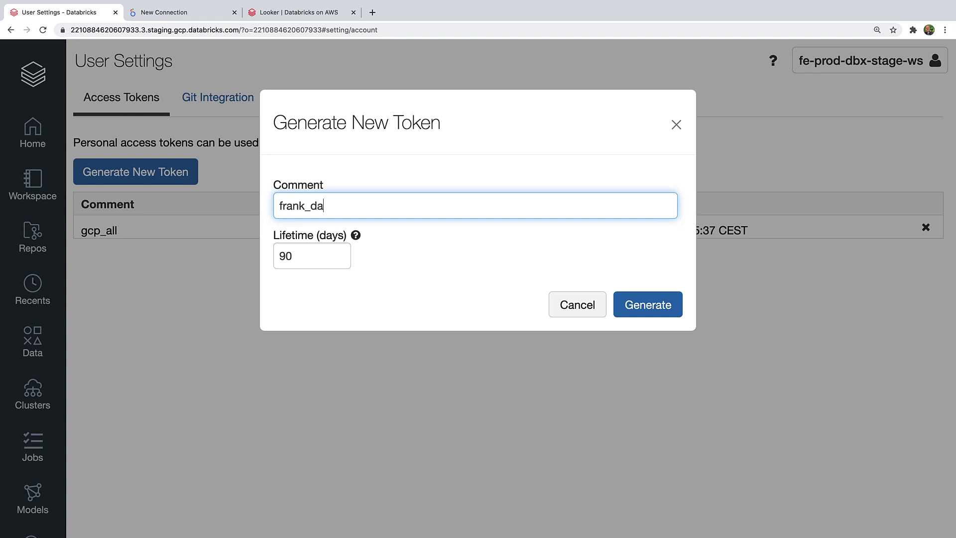
{"action": "key", "text": "BackSpace"}
{"action": "key", "text": "BackSpace"}
{"action": "type", "text": "looker_databricks"}
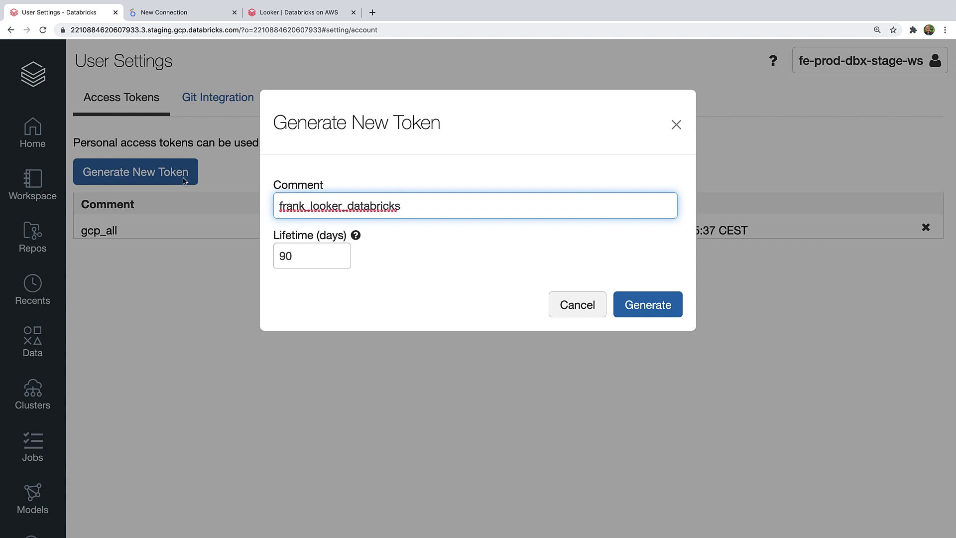
{"action": "left_click", "coordinate": [632, 304]}
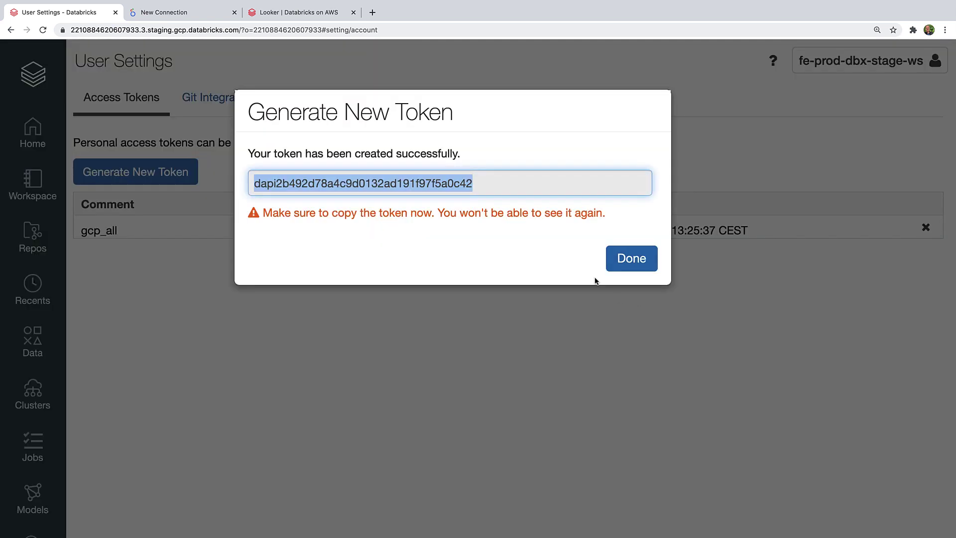
{"action": "left_click", "coordinate": [631, 257]}
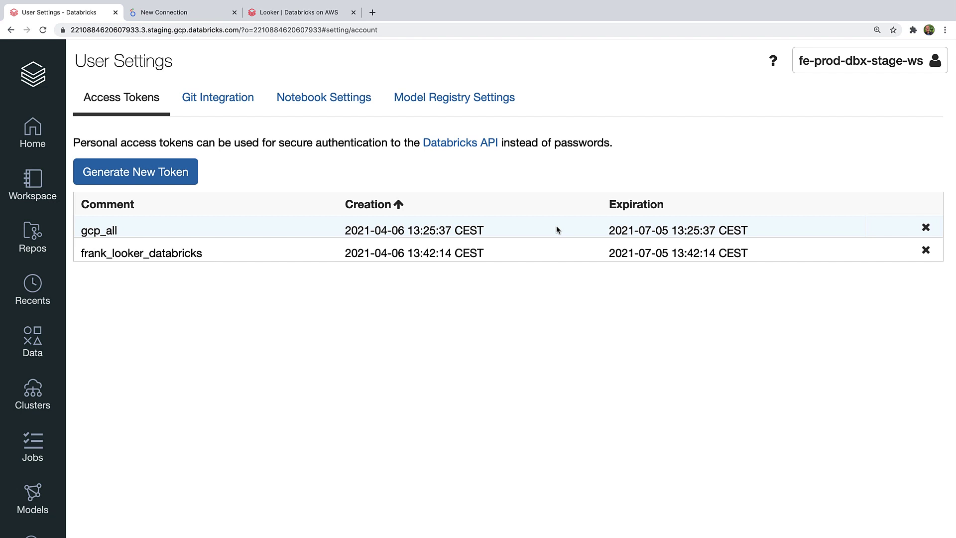
Step: Use the token as the password, test the settings, and add frank_looker_databricks
{"action": "left_click", "coordinate": [185, 13]}
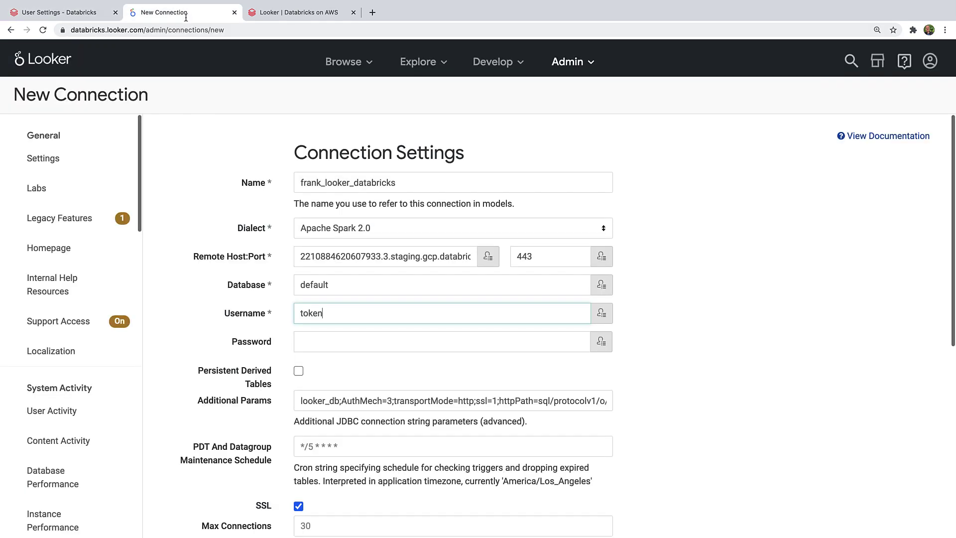
{"action": "left_click", "coordinate": [324, 341]}
{"action": "key", "text": "super+v"}
{"action": "scroll", "coordinate": [393, 438], "scroll_direction": "down", "scroll_amount": 7}
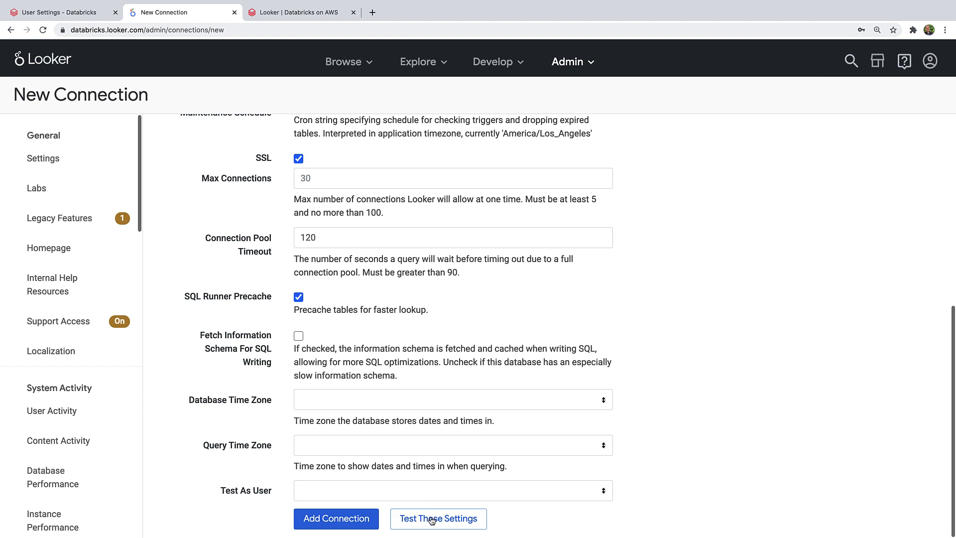
{"action": "left_click", "coordinate": [432, 521]}
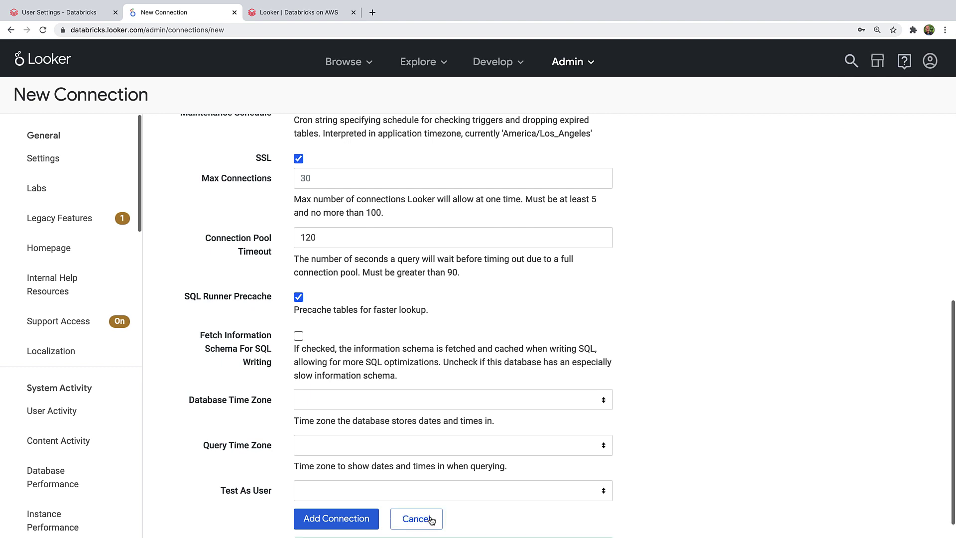
{"action": "scroll", "coordinate": [423, 498], "scroll_direction": "down", "scroll_amount": 2}
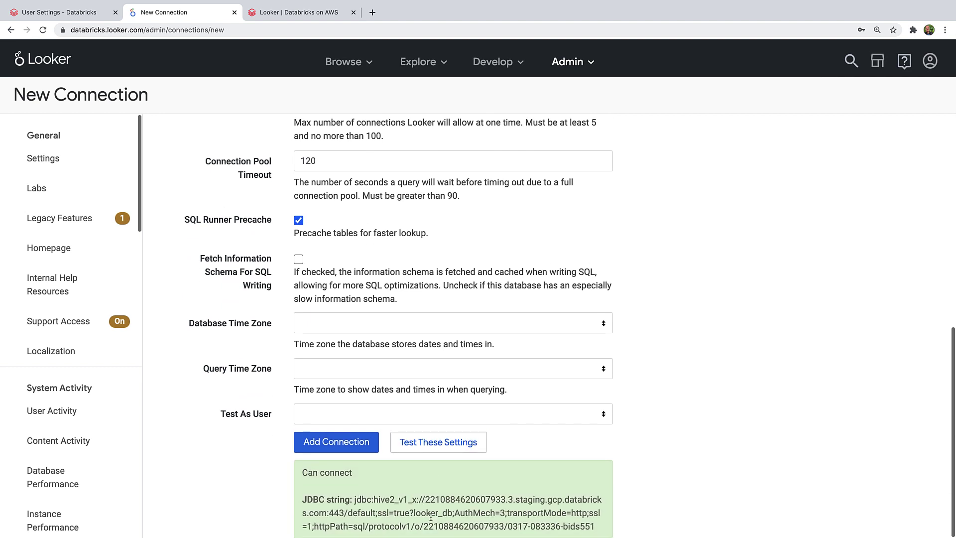
{"action": "left_click", "coordinate": [345, 445]}
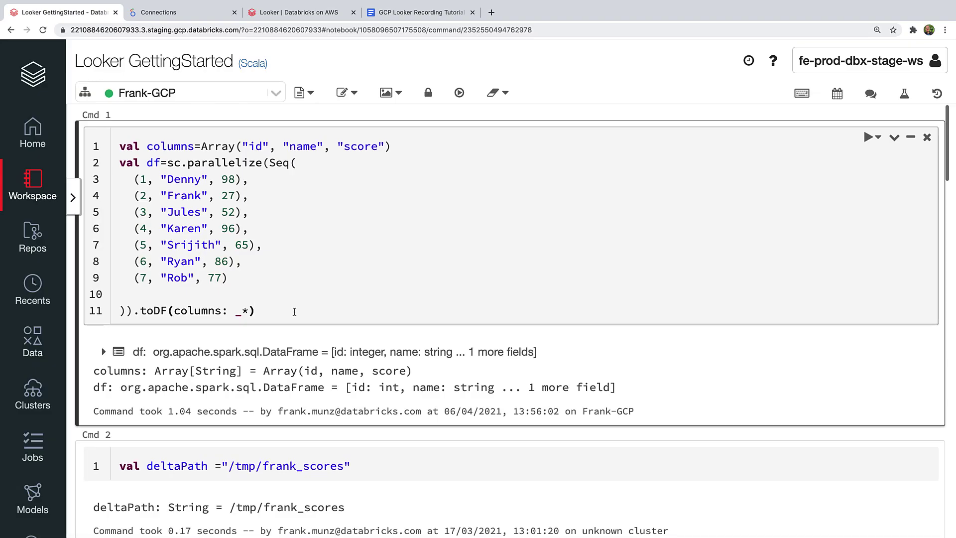
Step: Rerun the cells that build the scores dataframe, define the Delta path and write it as Delta
{"action": "key", "text": "shift+Return"}
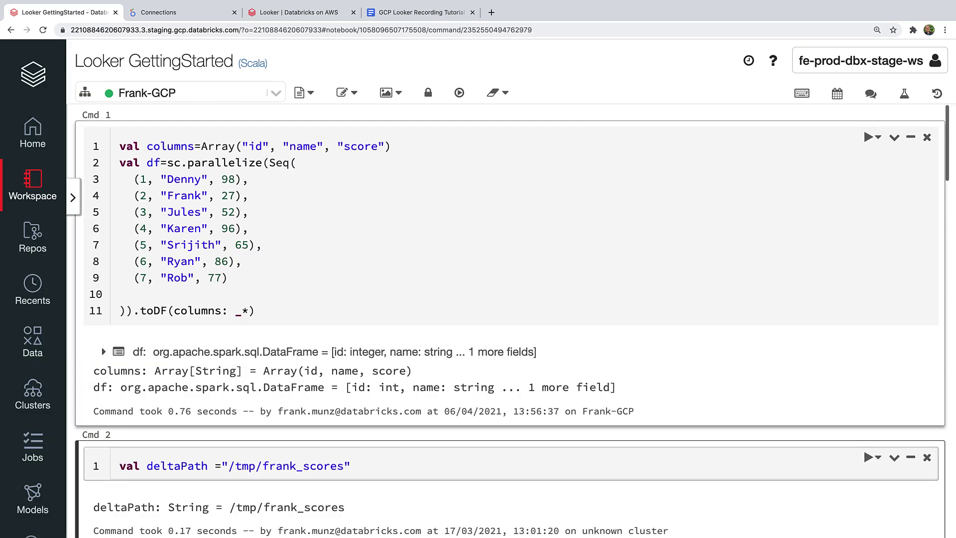
{"action": "scroll", "coordinate": [301, 347], "scroll_direction": "down", "scroll_amount": 3}
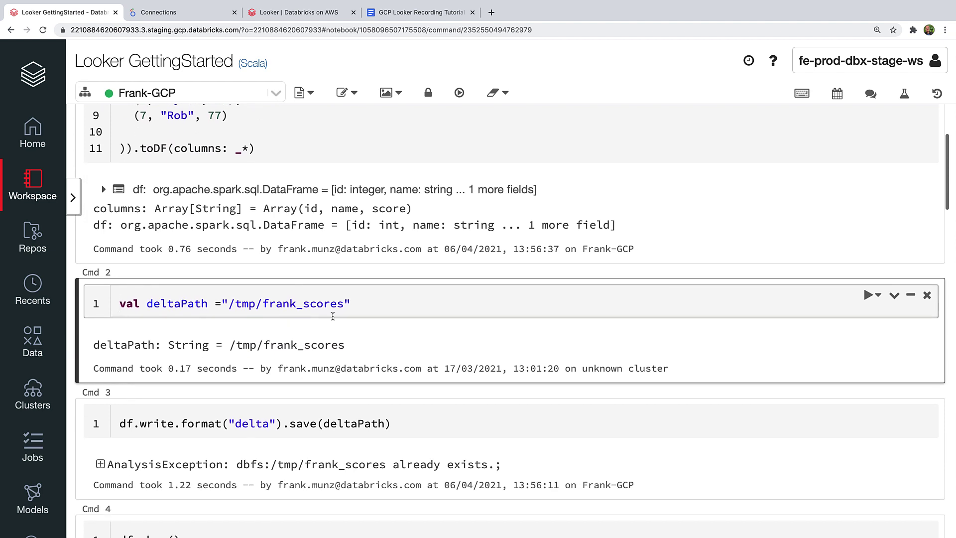
{"action": "left_click", "coordinate": [356, 305]}
{"action": "key", "text": "shift+Return"}
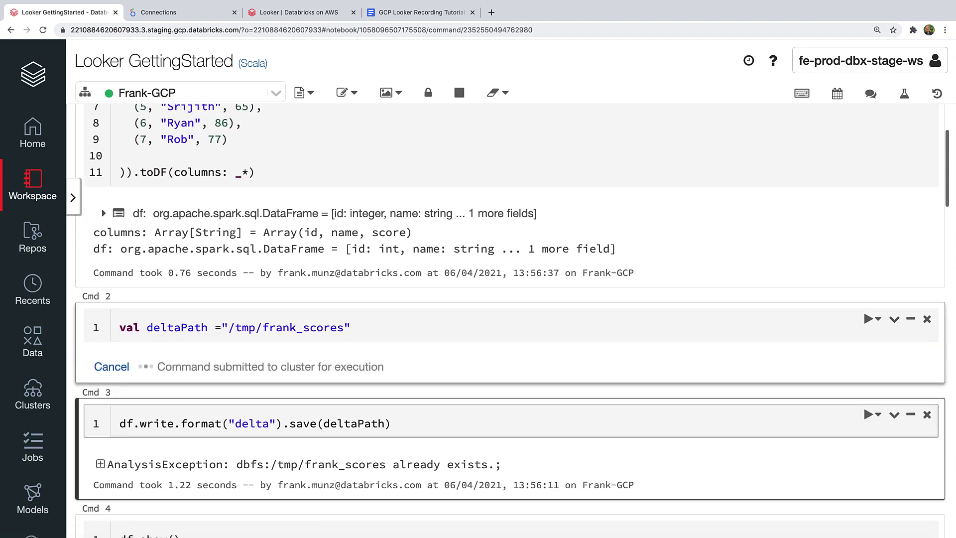
{"action": "scroll", "coordinate": [359, 315], "scroll_direction": "down", "scroll_amount": 2}
{"action": "left_click", "coordinate": [407, 323]}
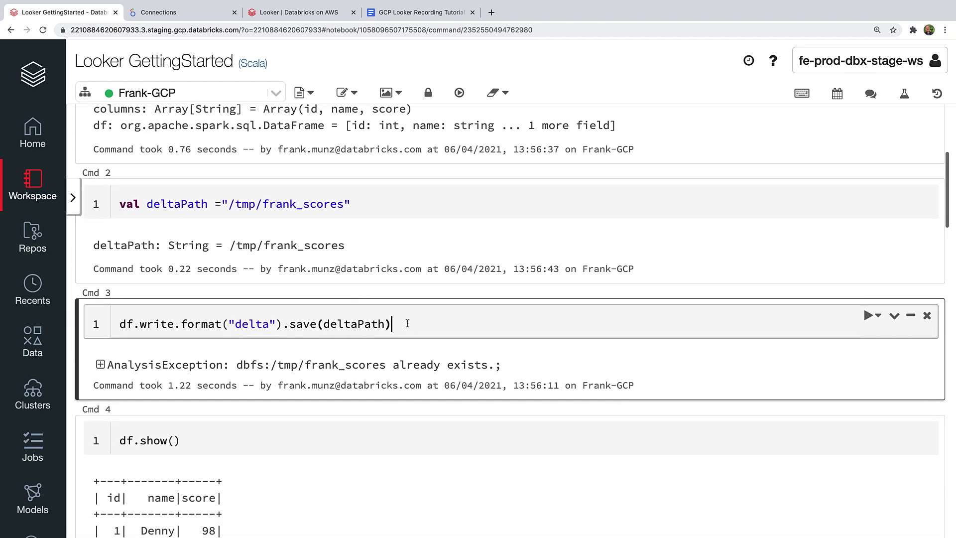
{"action": "key", "text": "shift+Return"}
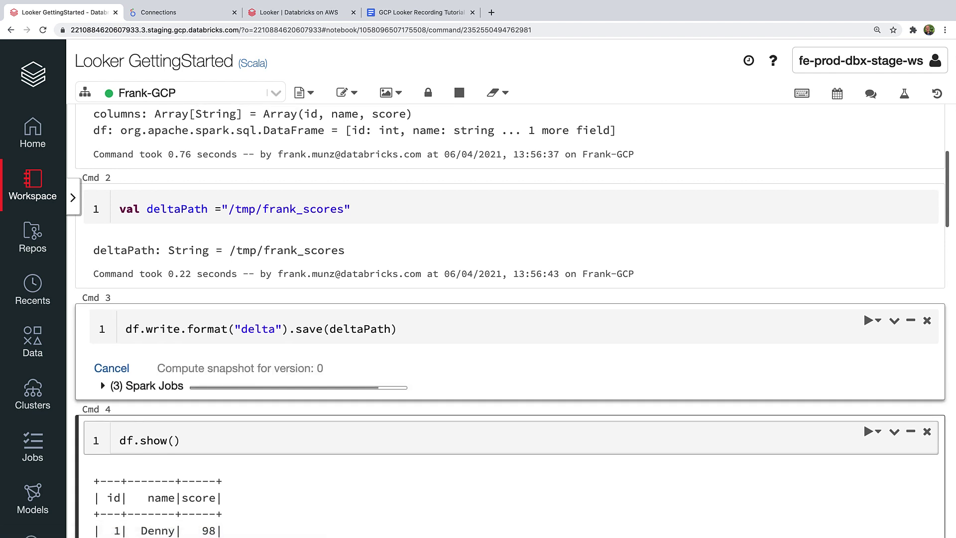
Step: Print the scores, register and query the teamscores view, and save it as table gcp_frank.scores
{"action": "scroll", "coordinate": [408, 324], "scroll_direction": "down", "scroll_amount": 2}
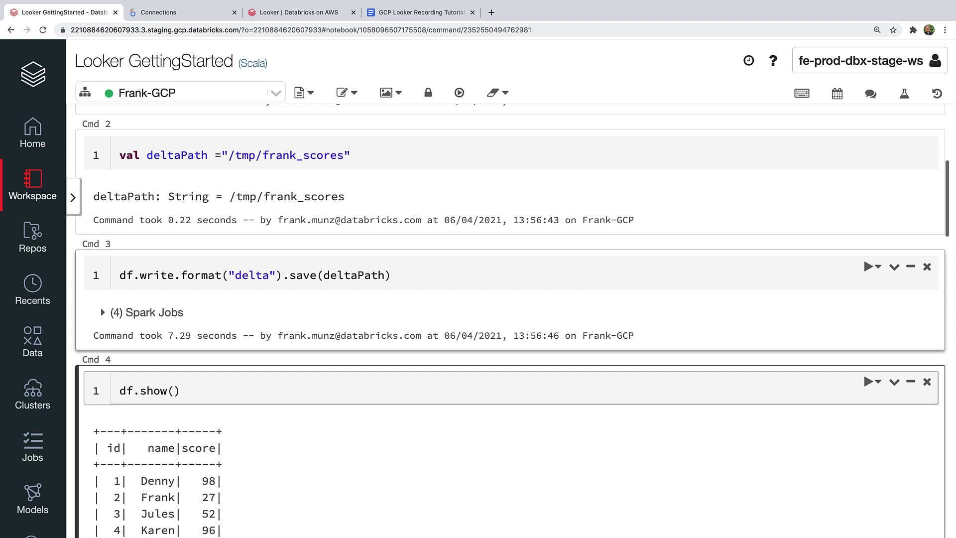
{"action": "left_click", "coordinate": [391, 395]}
{"action": "key", "text": "shift+Return"}
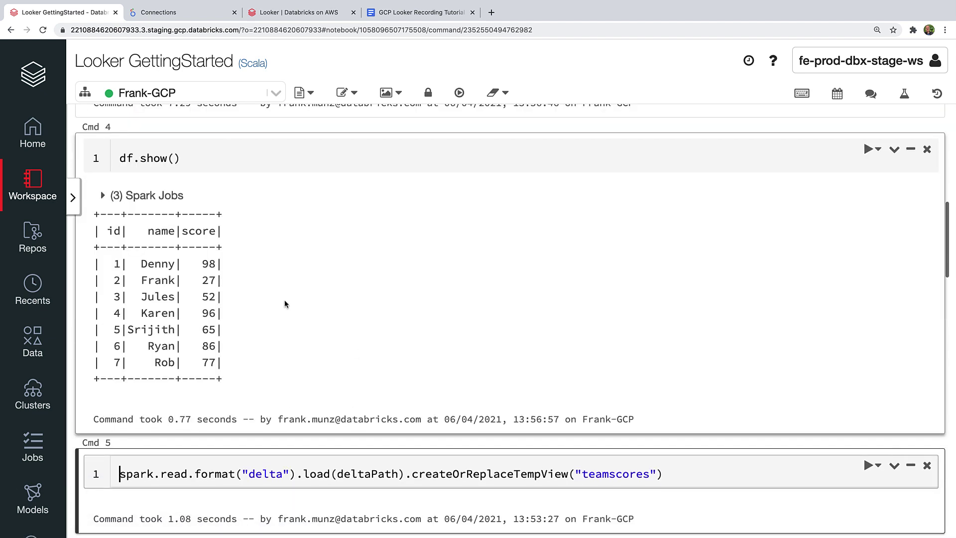
{"action": "scroll", "coordinate": [285, 303], "scroll_direction": "down", "scroll_amount": 3}
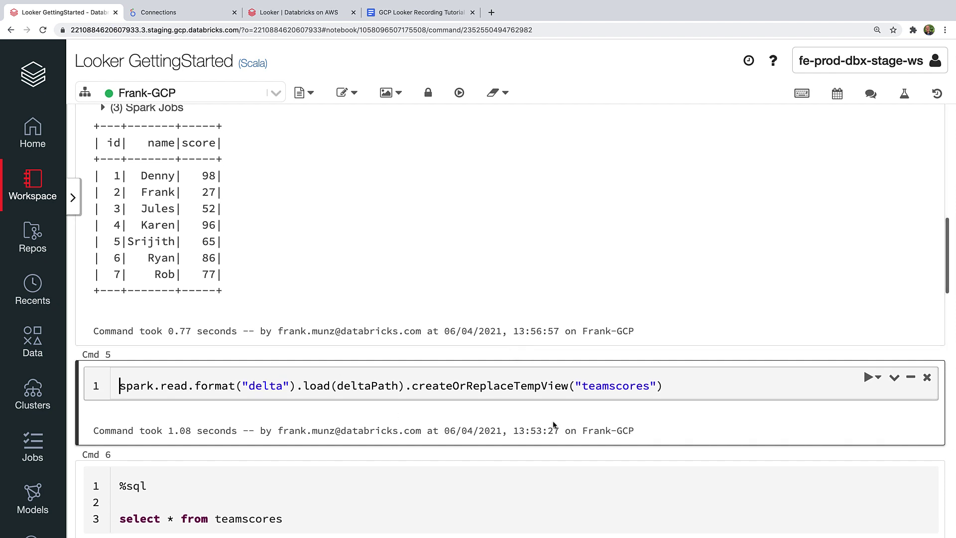
{"action": "left_click", "coordinate": [677, 385]}
{"action": "key", "text": "shift+Return"}
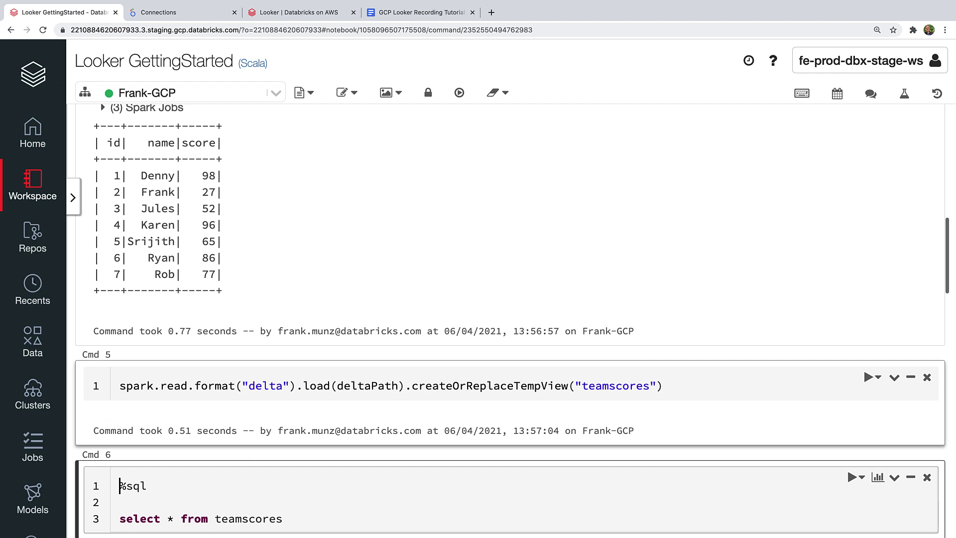
{"action": "key", "text": "shift+Return"}
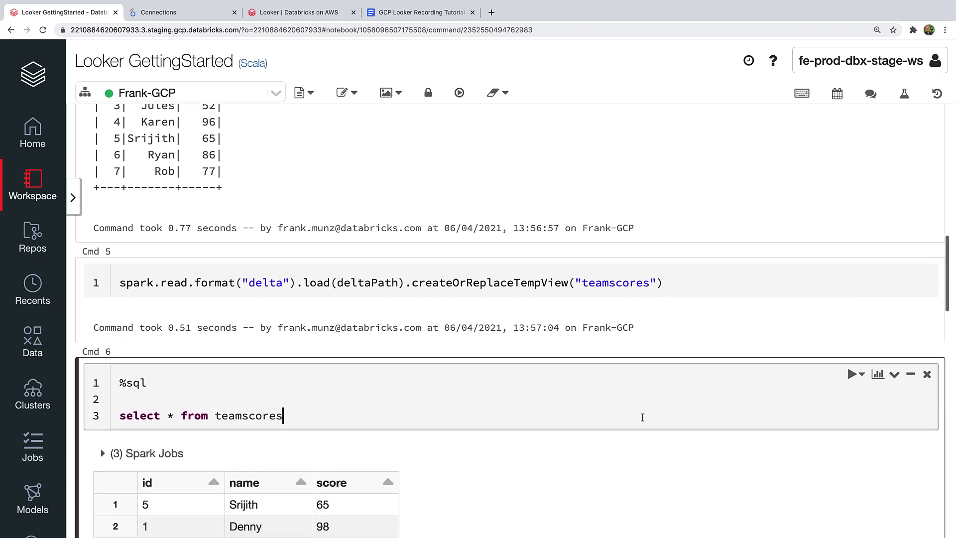
{"action": "key", "text": "shift+Return"}
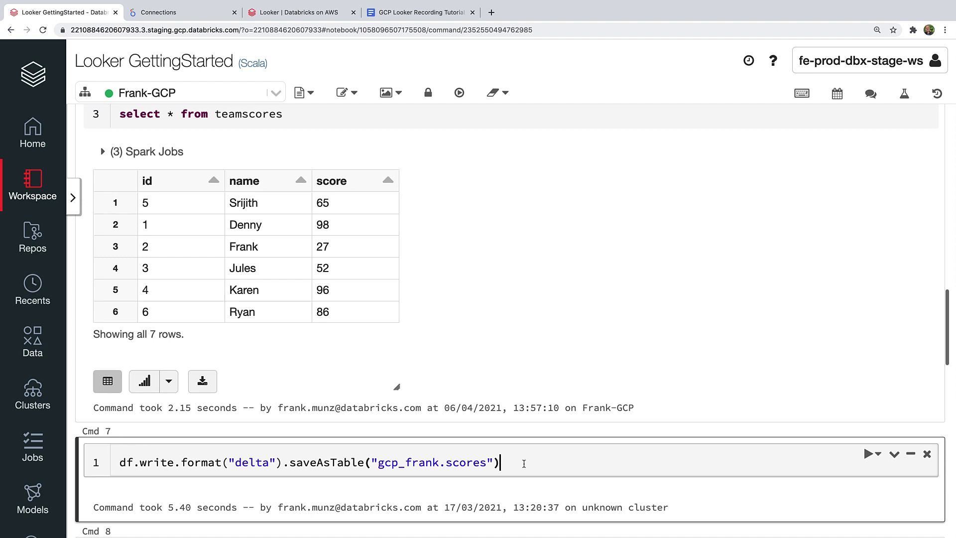
{"action": "key", "text": "shift+Return"}
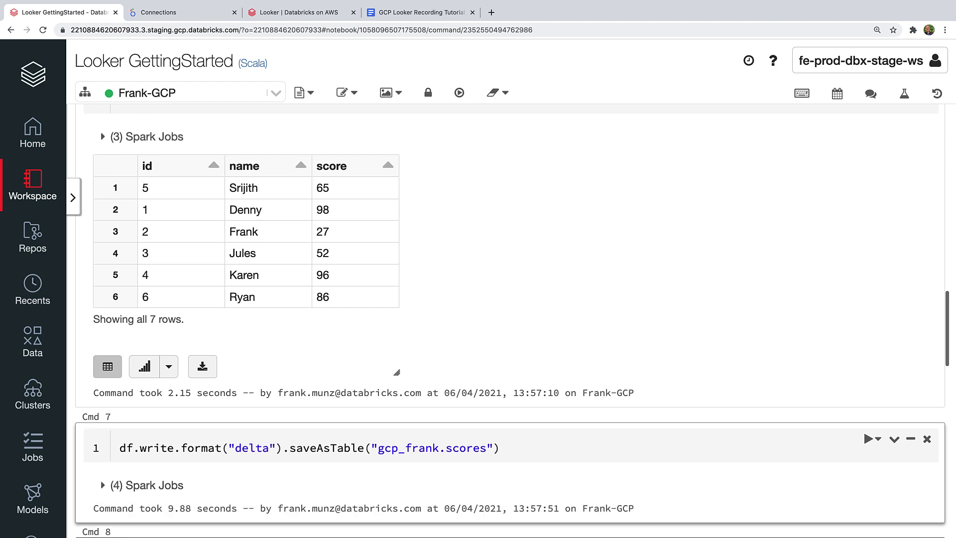
Step: Open the gcp_frank scores table in the Data view and review its schema and sample data
{"action": "left_click", "coordinate": [43, 344]}
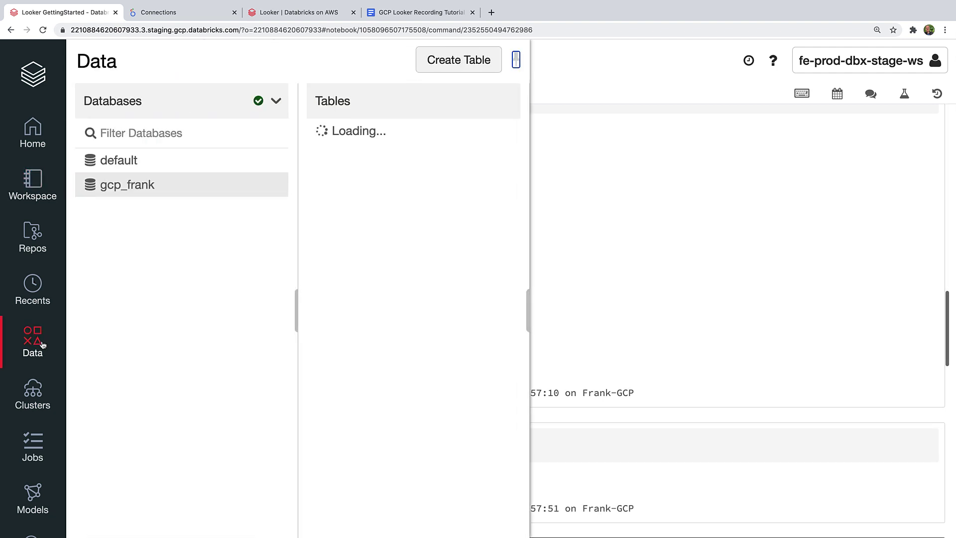
{"action": "left_click", "coordinate": [369, 185]}
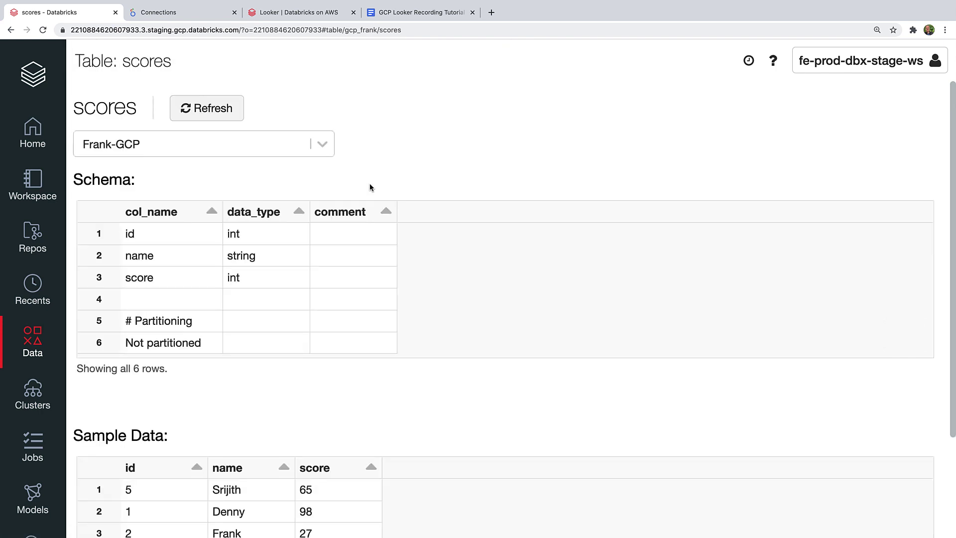
{"action": "scroll", "coordinate": [390, 297], "scroll_direction": "down", "scroll_amount": 3}
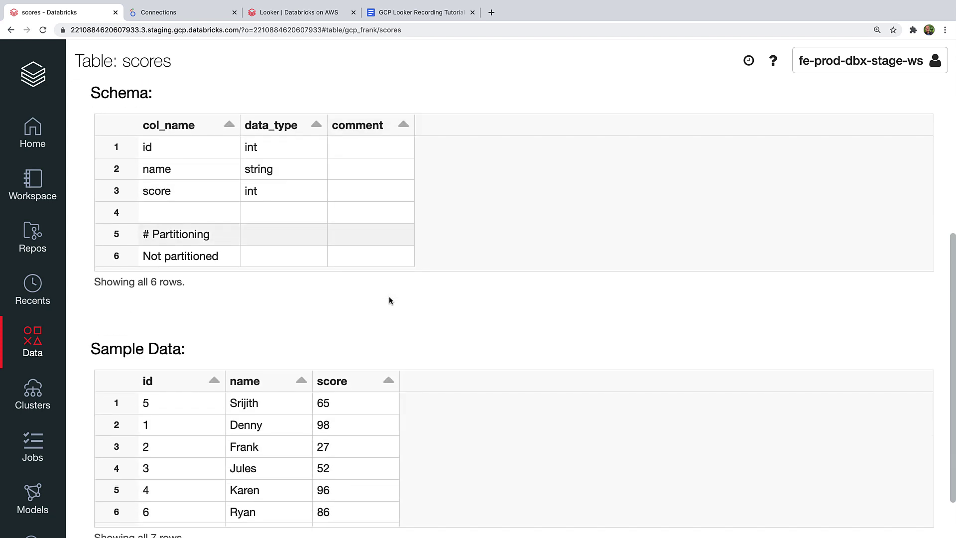
{"action": "scroll", "coordinate": [390, 299], "scroll_direction": "down", "scroll_amount": 1}
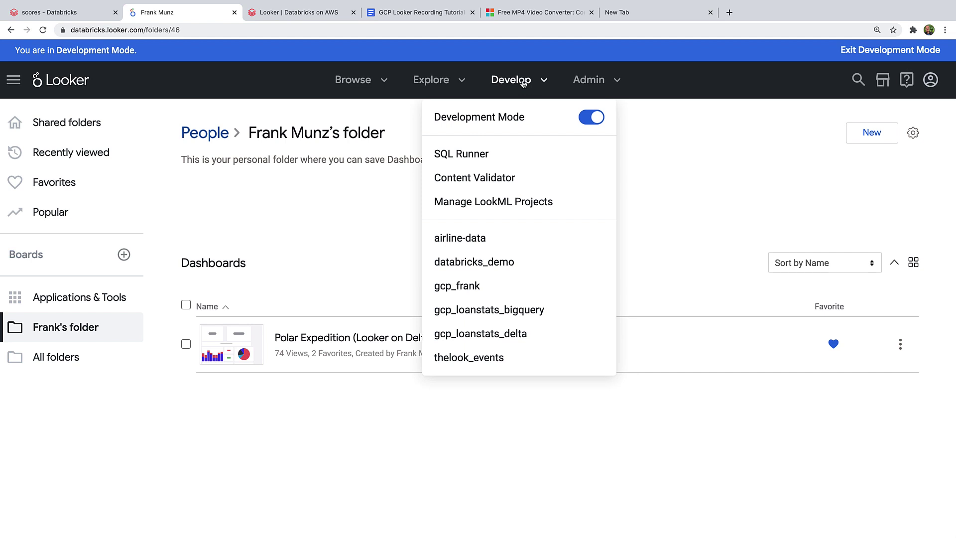
Step: Create LookML project frank_quickdemo on connection frank_looker_databricks, generated from schema gcp_frank
{"action": "left_click", "coordinate": [500, 202]}
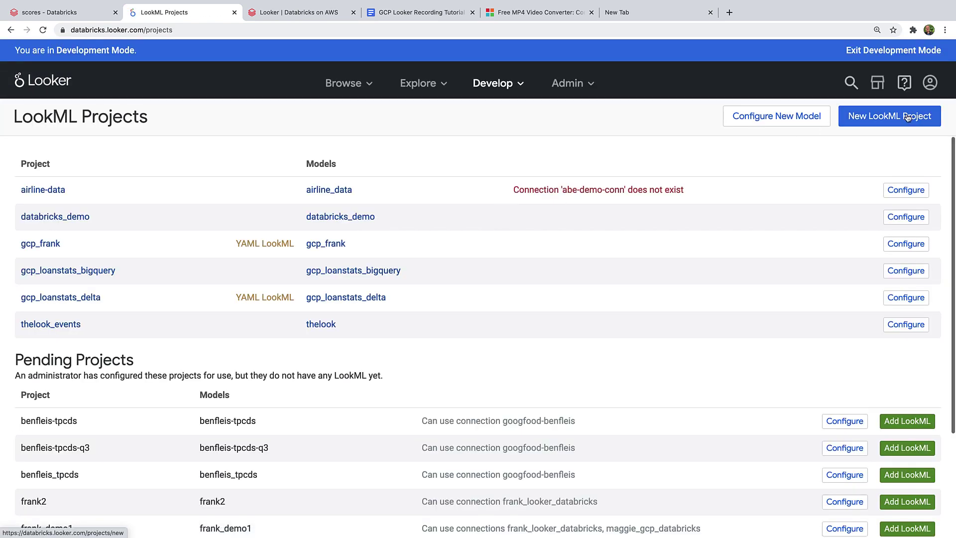
{"action": "left_click", "coordinate": [895, 116]}
{"action": "left_click", "coordinate": [320, 157]}
{"action": "type", "text": "fra"}
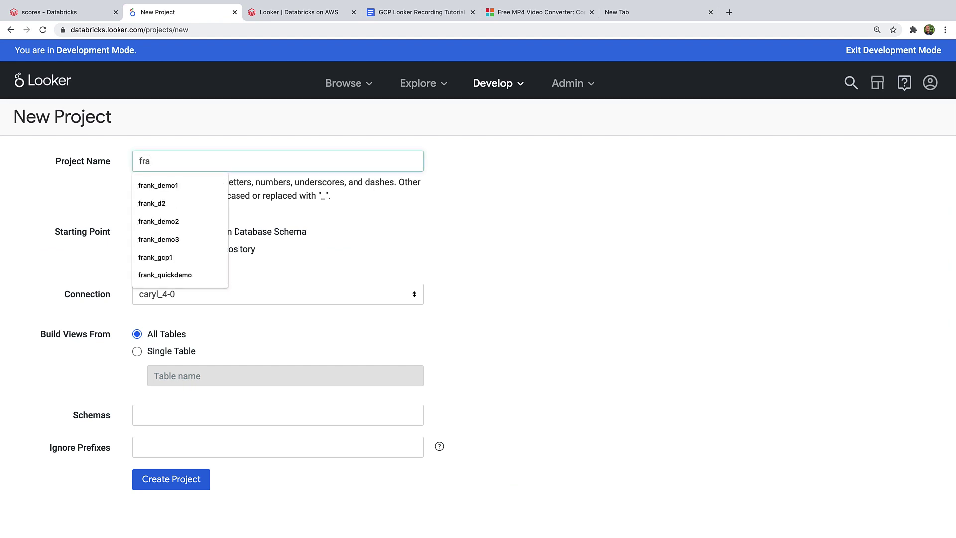
{"action": "type", "text": "nk_quic"}
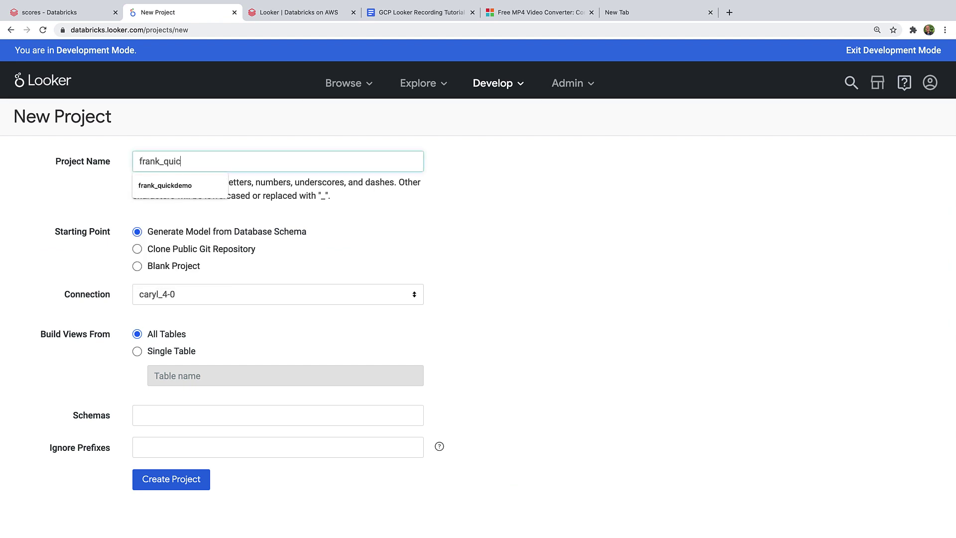
{"action": "type", "text": "kdemo"}
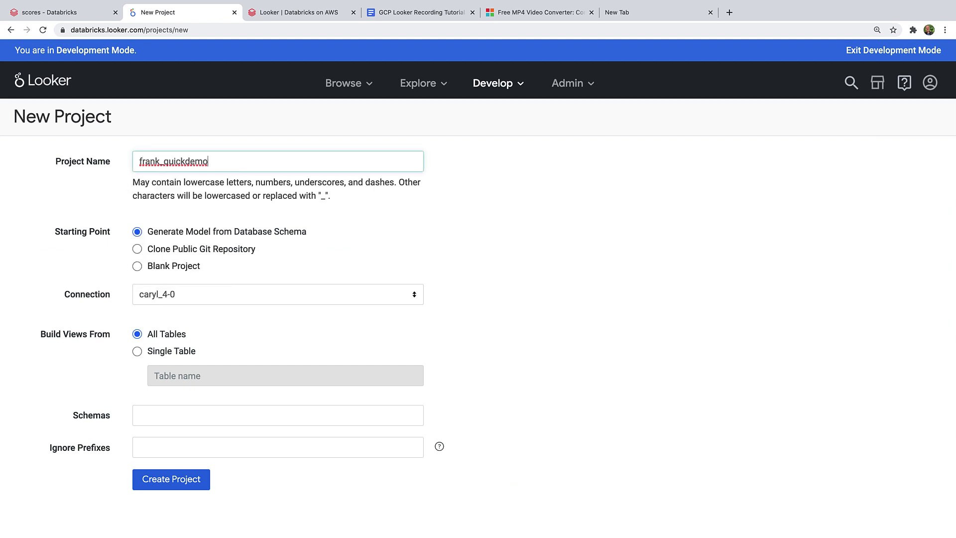
{"action": "left_click", "coordinate": [322, 294]}
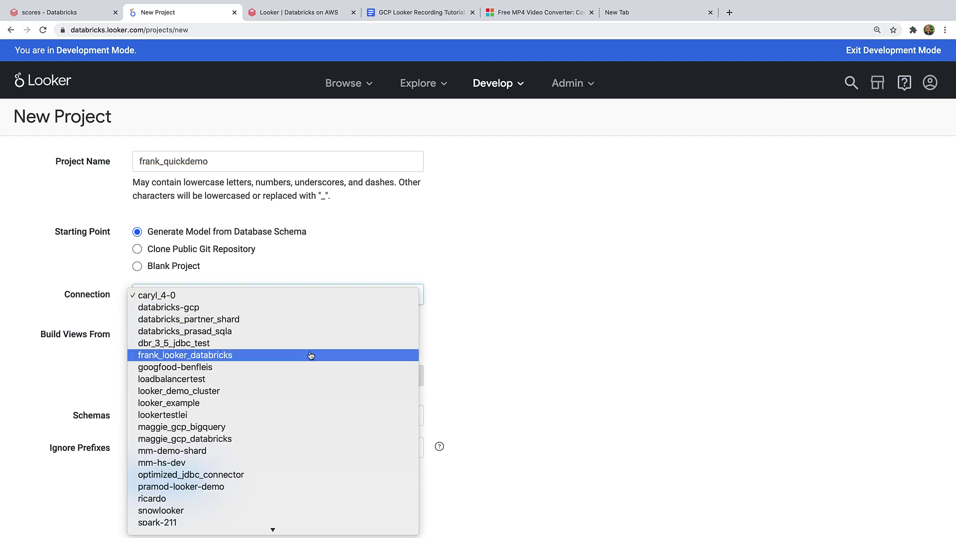
{"action": "left_click", "coordinate": [311, 354]}
{"action": "left_click", "coordinate": [163, 415]}
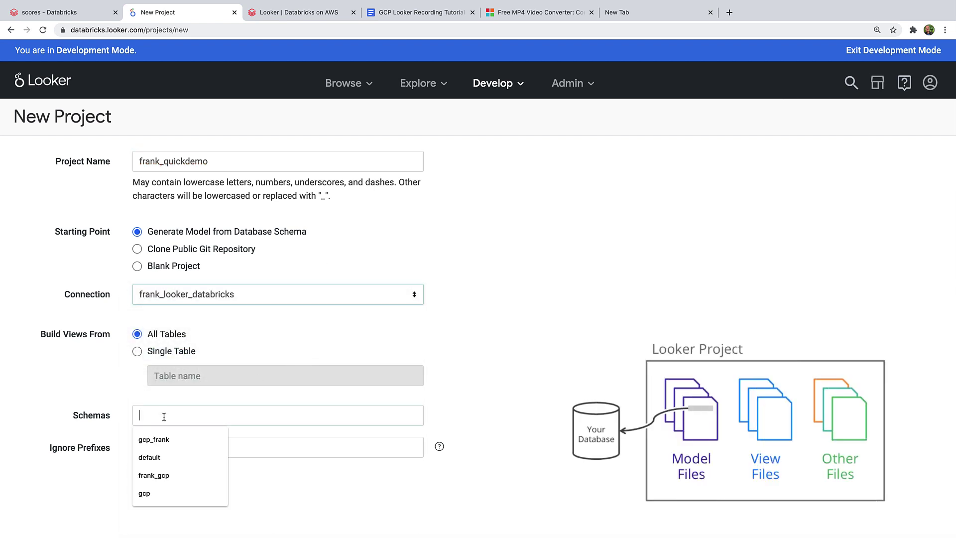
{"action": "left_click", "coordinate": [165, 437]}
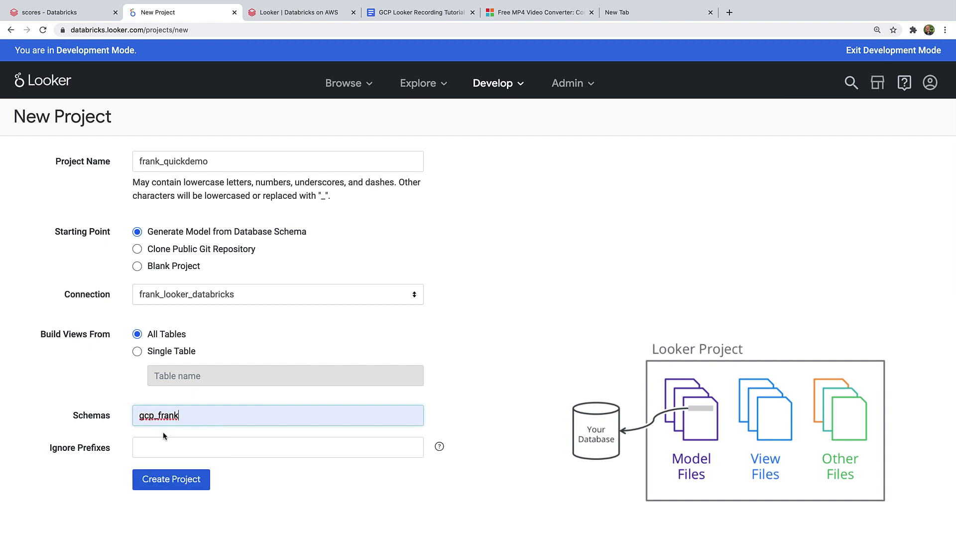
{"action": "left_click", "coordinate": [158, 478]}
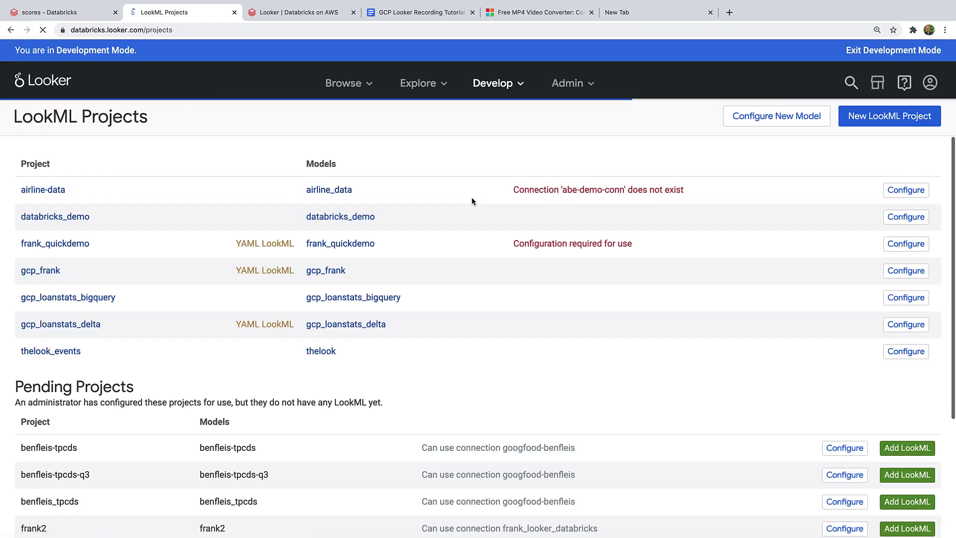
Step: Open the frank_quickdemo project and review the scores and temperature view files
{"action": "left_click", "coordinate": [81, 248]}
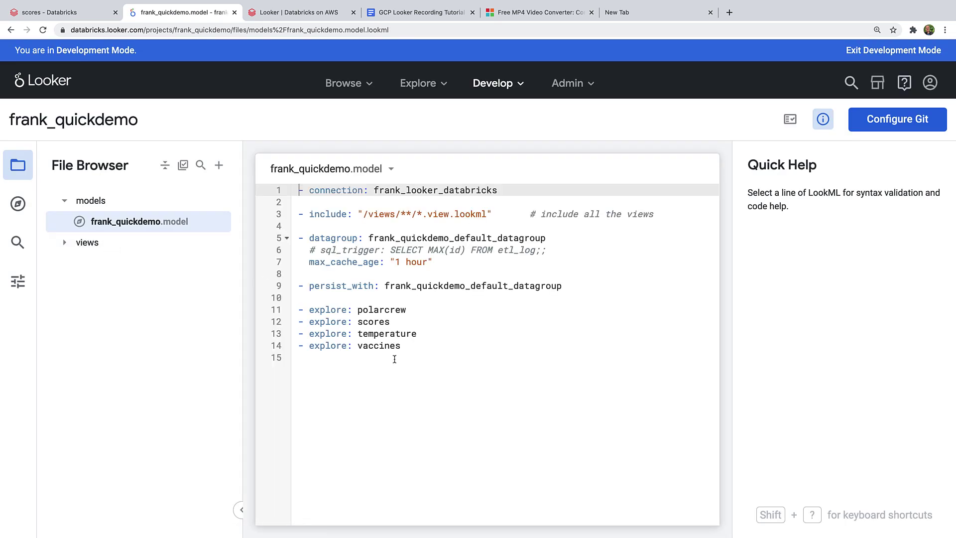
{"action": "left_click", "coordinate": [63, 243]}
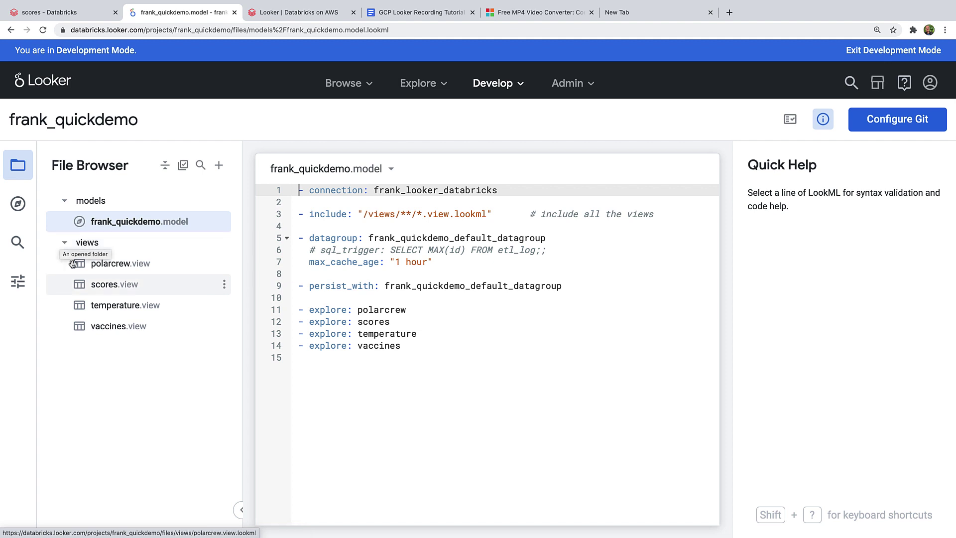
{"action": "left_click", "coordinate": [99, 288]}
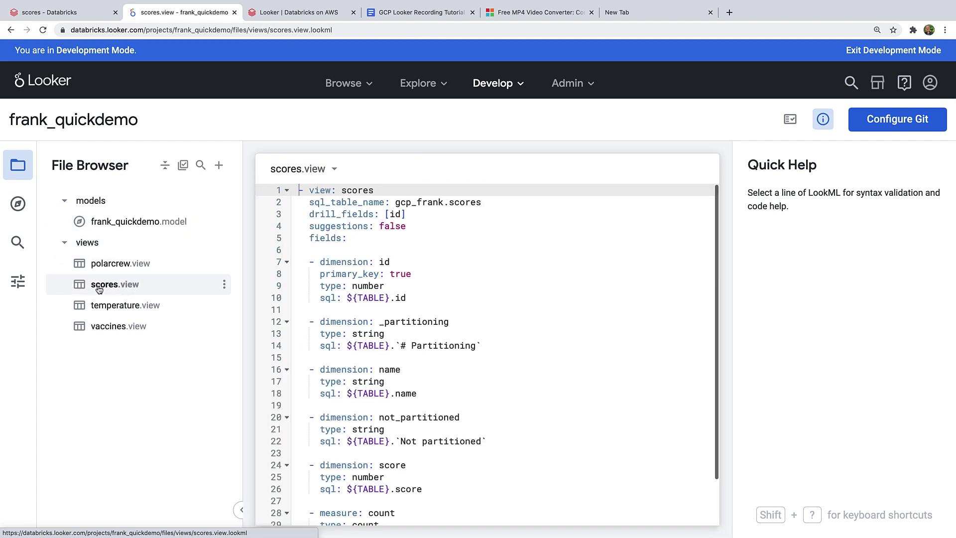
{"action": "left_click", "coordinate": [224, 285]}
{"action": "left_click", "coordinate": [193, 310]}
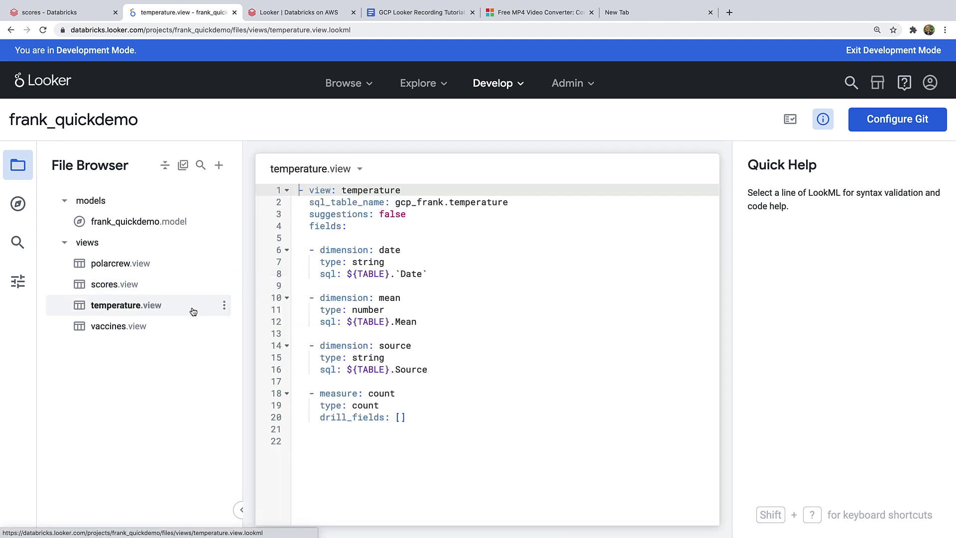
{"action": "left_click", "coordinate": [108, 285]}
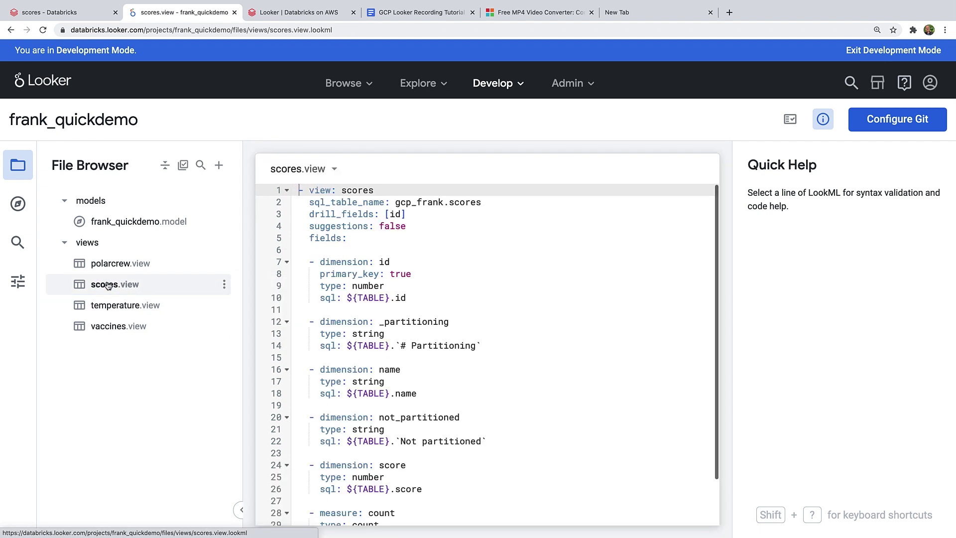
Step: Run the Frank Quickdemo Scores explore with Score and Name, showing the results as a chart
{"action": "left_click", "coordinate": [418, 83]}
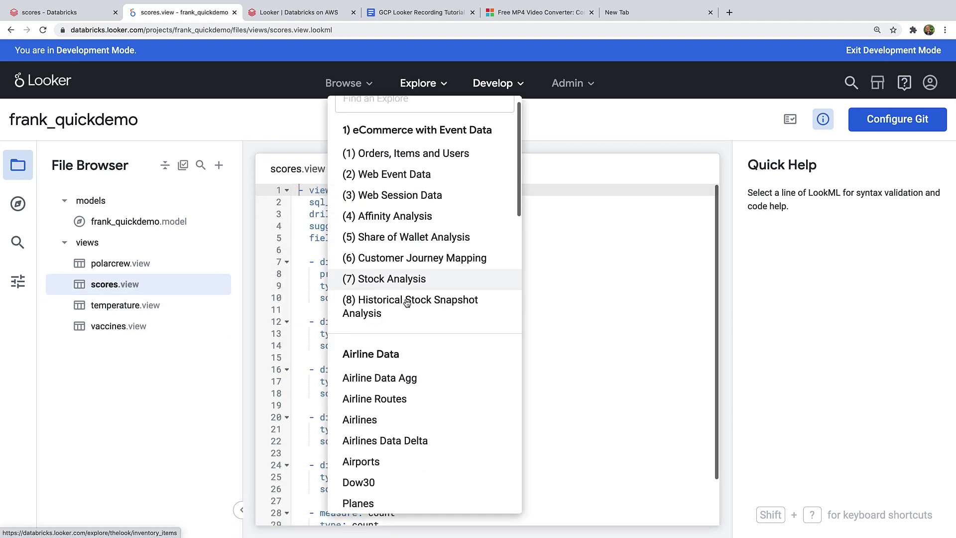
{"action": "scroll", "coordinate": [407, 303], "scroll_direction": "down", "scroll_amount": 7}
{"action": "scroll", "coordinate": [407, 303], "scroll_direction": "down", "scroll_amount": 2}
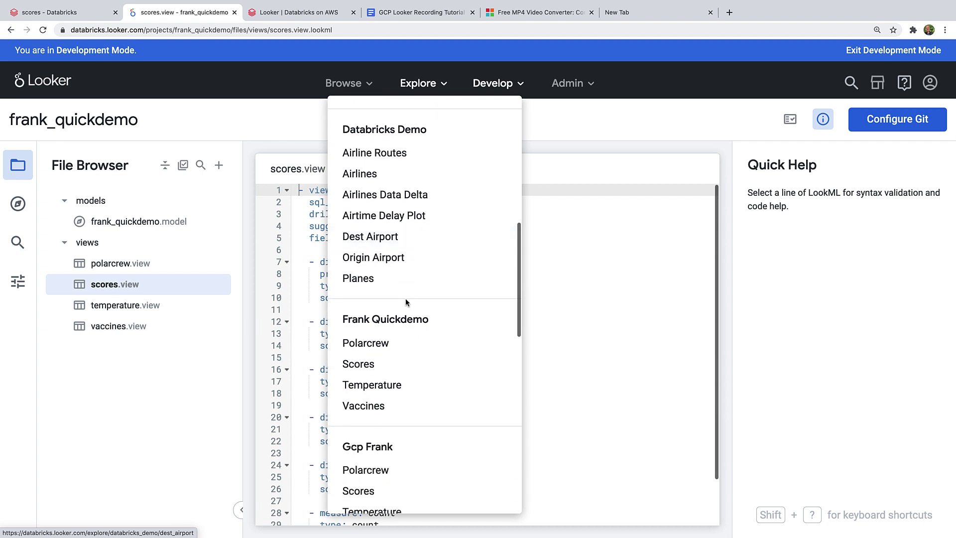
{"action": "left_click", "coordinate": [363, 363]}
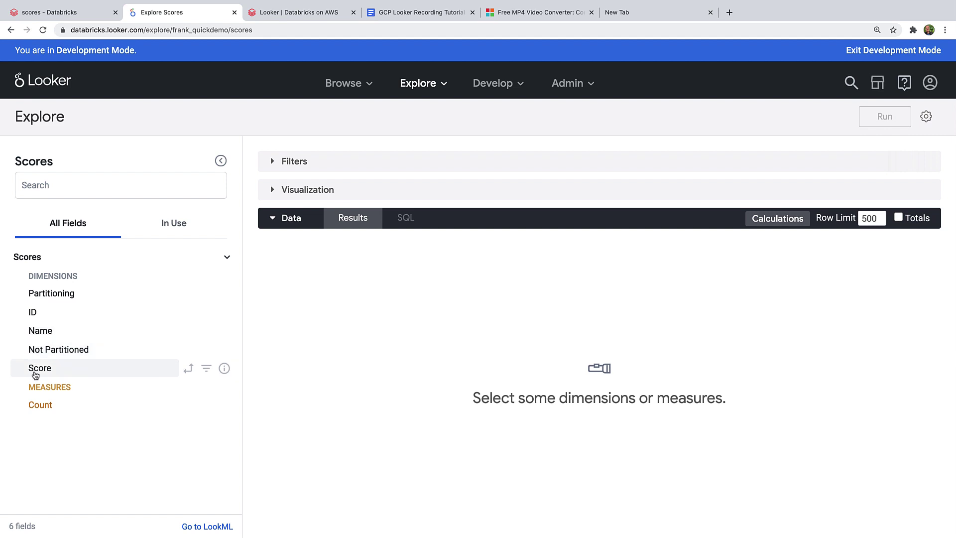
{"action": "left_click", "coordinate": [36, 372]}
{"action": "left_click", "coordinate": [40, 334]}
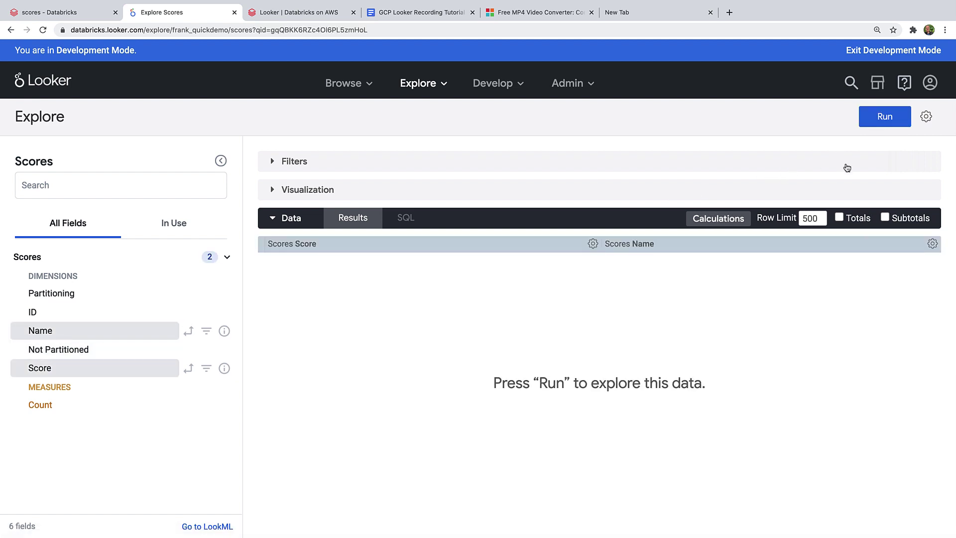
{"action": "left_click", "coordinate": [881, 120]}
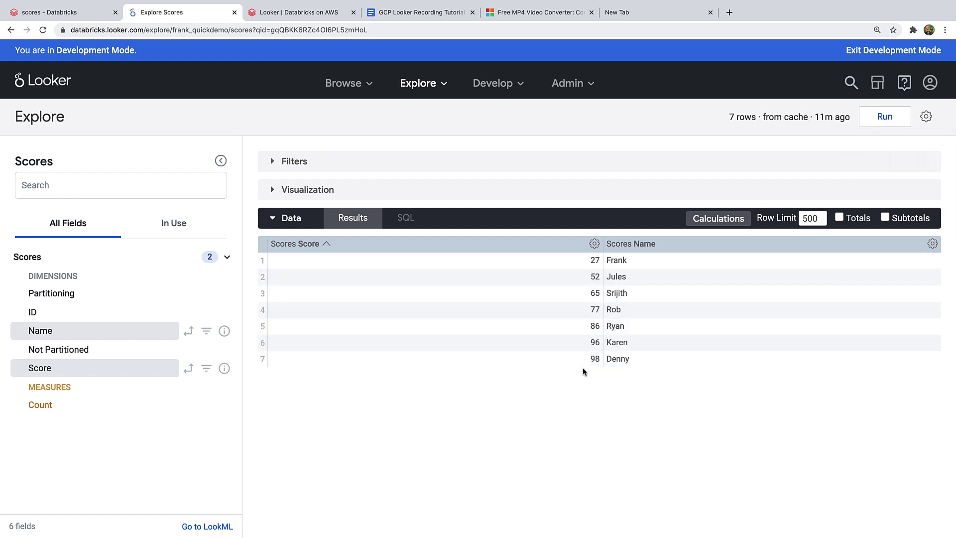
{"action": "left_click", "coordinate": [277, 191]}
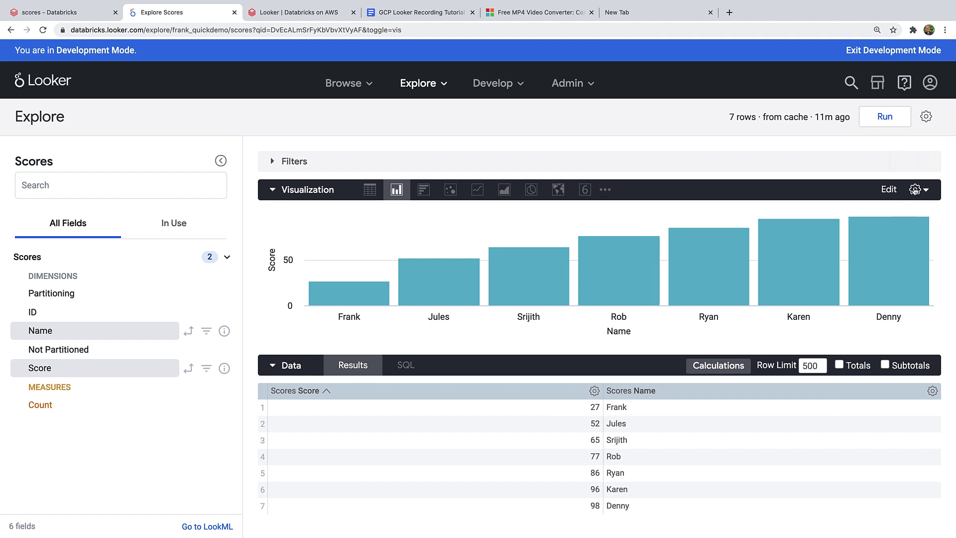
Step: Change the chart's series palette so the score bars are dark blue
{"action": "left_click", "coordinate": [888, 189]}
{"action": "left_click", "coordinate": [790, 209]}
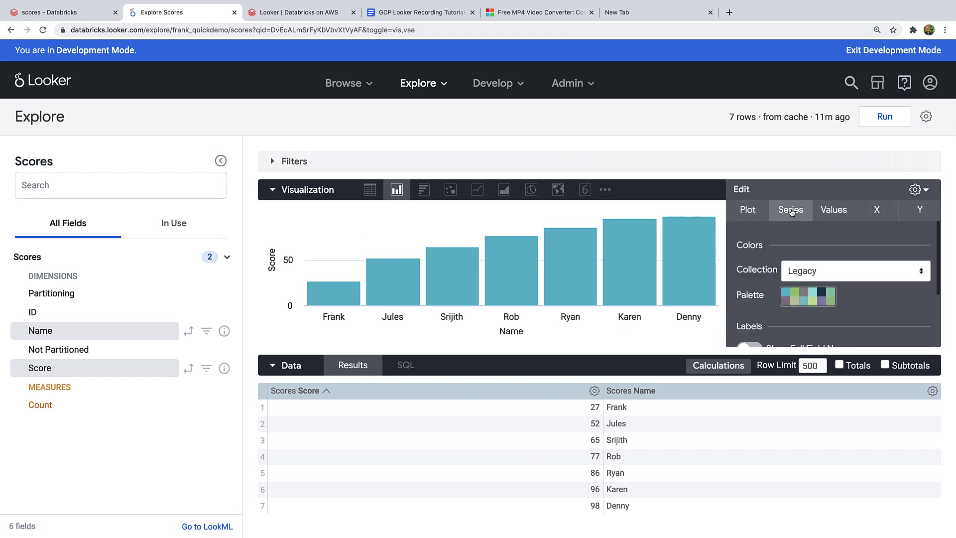
{"action": "left_click", "coordinate": [808, 296]}
{"action": "left_click", "coordinate": [836, 360]}
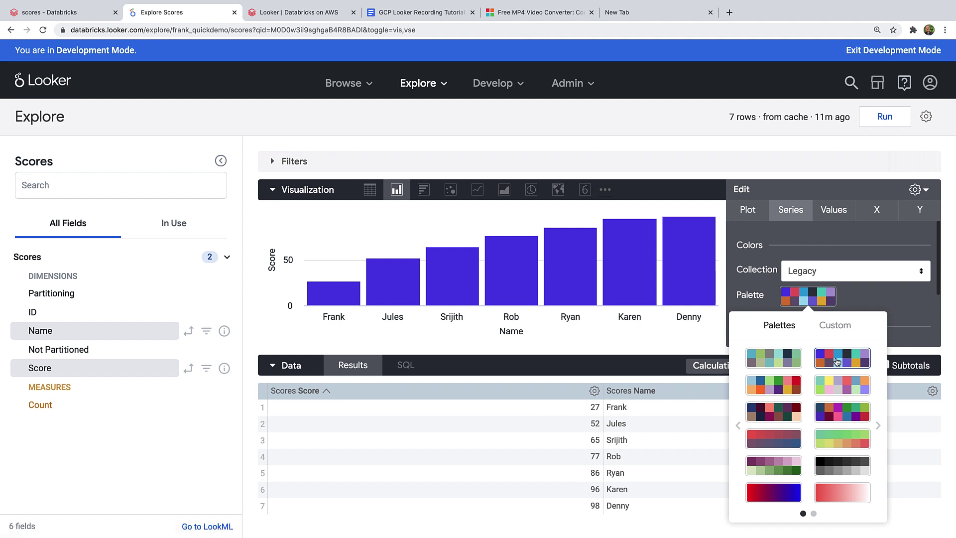
{"action": "left_click", "coordinate": [841, 384]}
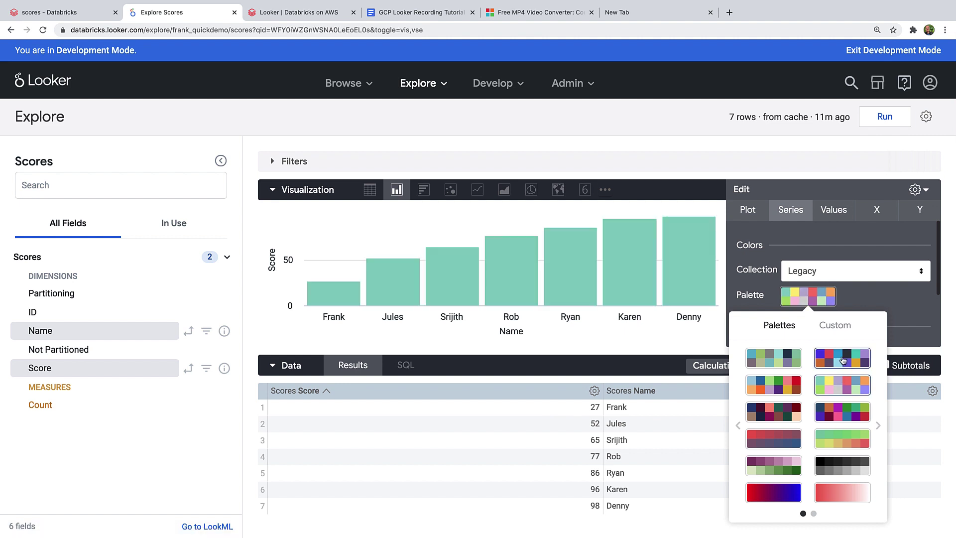
{"action": "left_click", "coordinate": [843, 360]}
{"action": "left_click", "coordinate": [854, 158]}
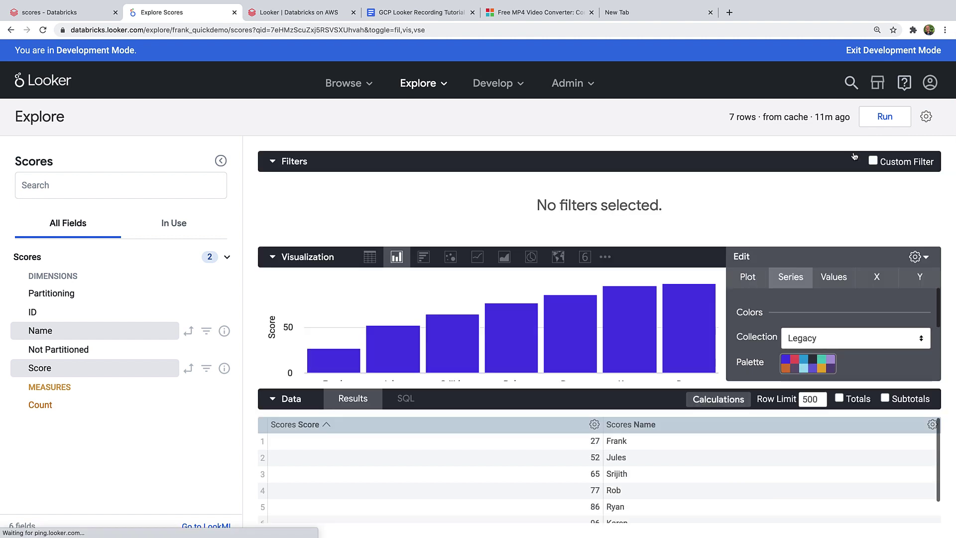
Step: Save the chart as a tile on a new dashboard named frank_quickdash
{"action": "left_click", "coordinate": [925, 116]}
{"action": "left_click", "coordinate": [822, 168]}
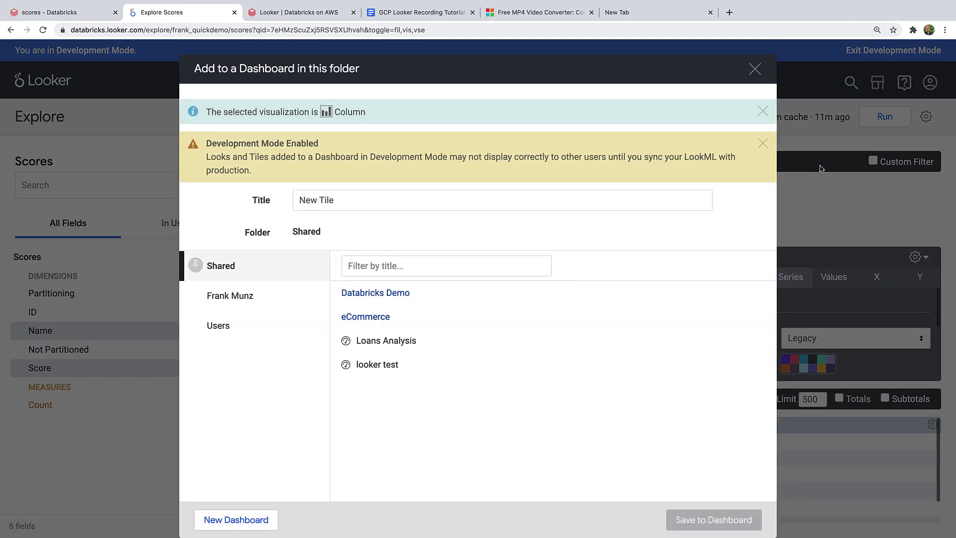
{"action": "left_click", "coordinate": [251, 521]}
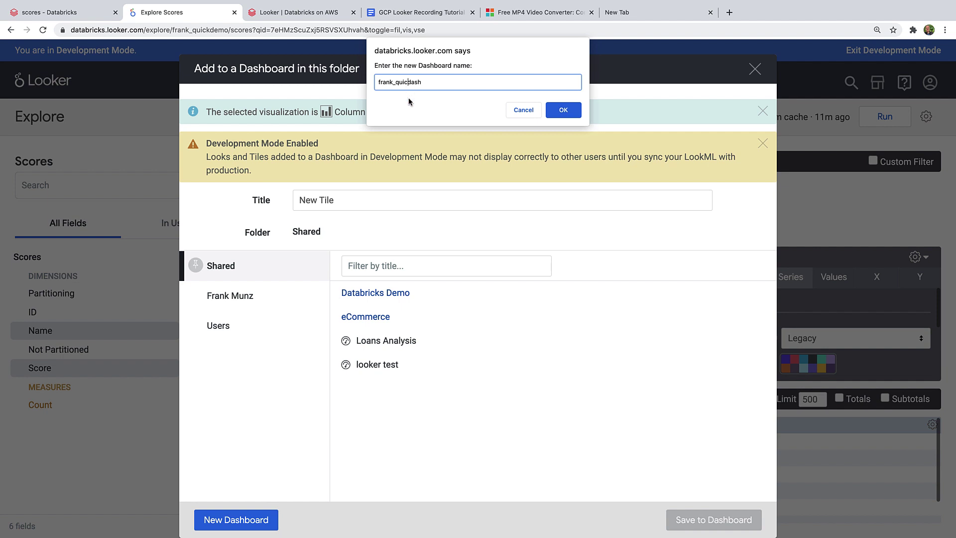
{"action": "left_click", "coordinate": [566, 107]}
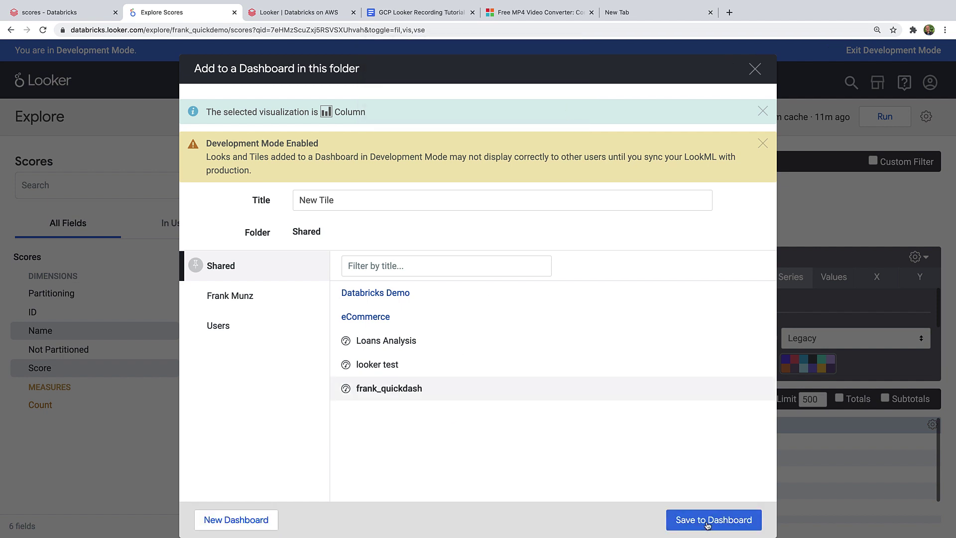
{"action": "left_click", "coordinate": [707, 520]}
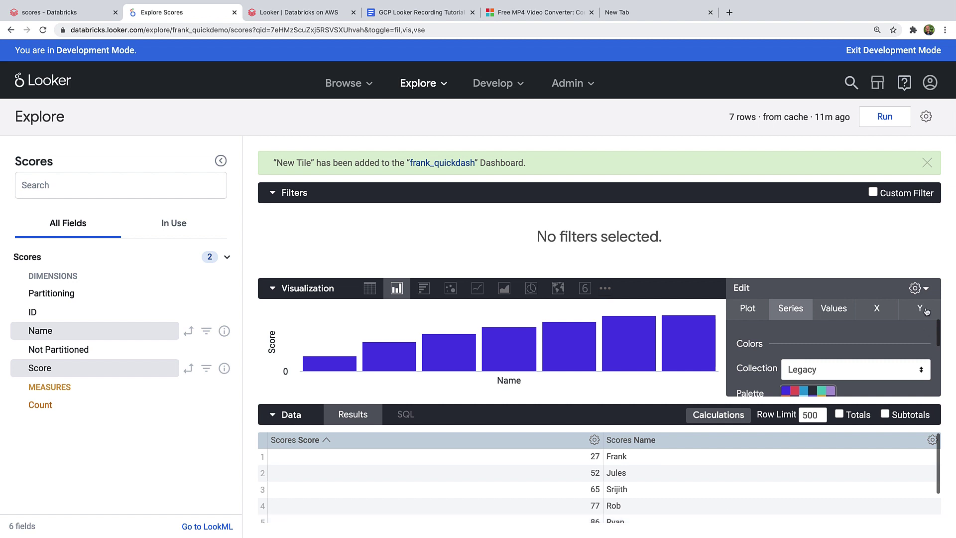
Step: Go to frank_quickdash, explore from the score tile, and toggle the score sort order back
{"action": "left_click", "coordinate": [443, 164]}
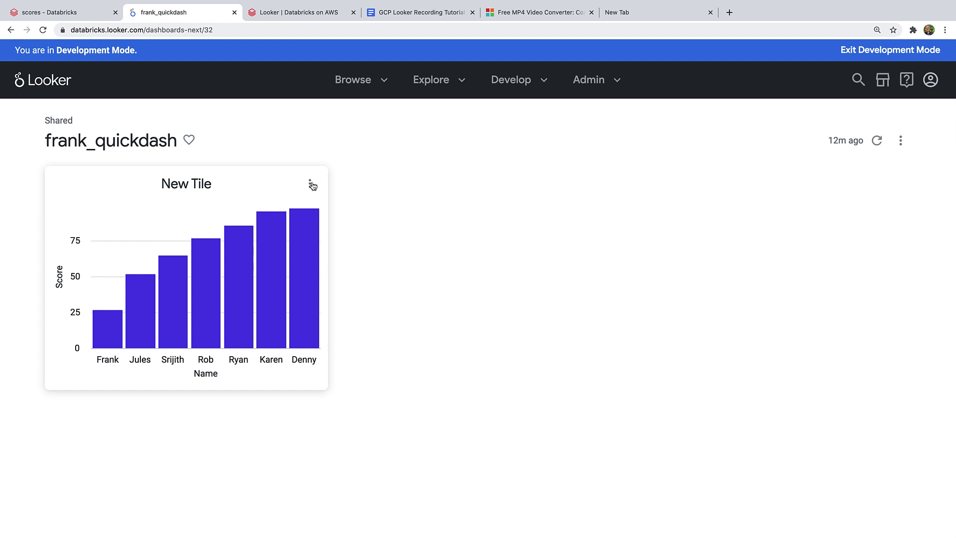
{"action": "left_click", "coordinate": [312, 186]}
{"action": "left_click", "coordinate": [311, 220]}
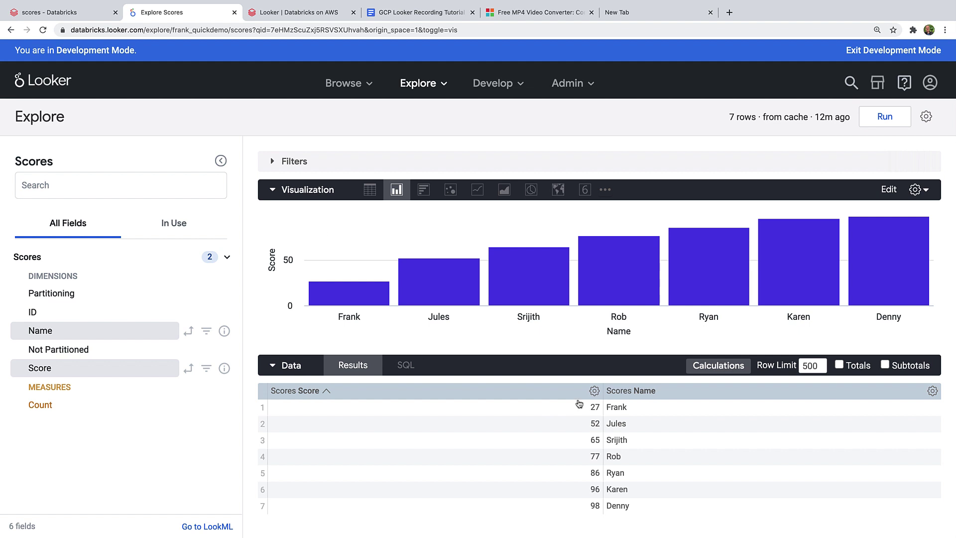
{"action": "left_click", "coordinate": [326, 391]}
{"action": "left_click", "coordinate": [327, 392]}
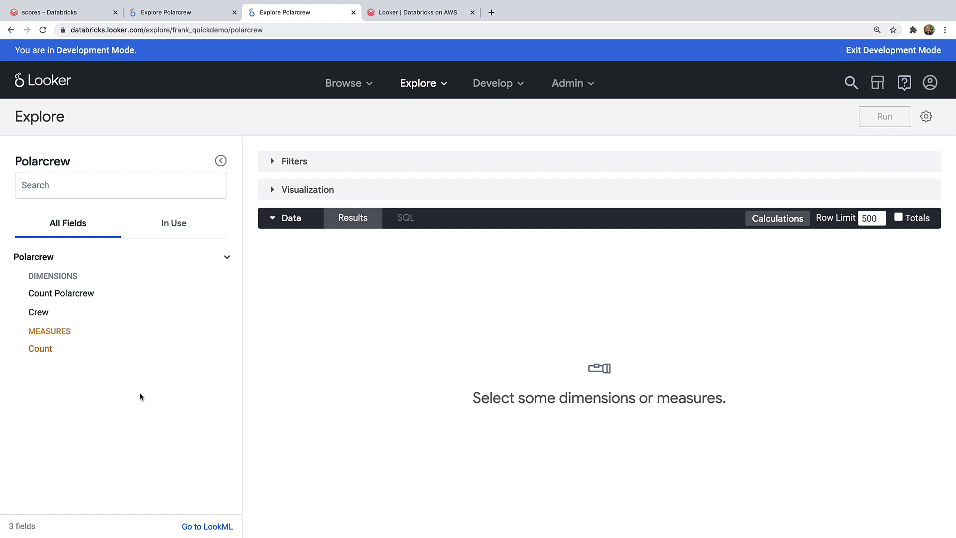
Step: Run a Polarcrew query of Count Polarcrew by Crew and show it as a chart
{"action": "left_click", "coordinate": [50, 294]}
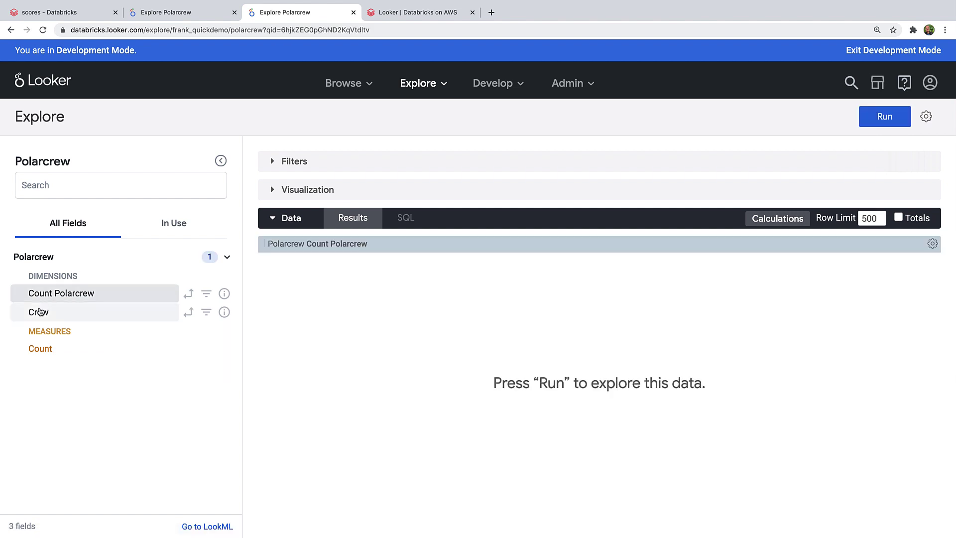
{"action": "left_click", "coordinate": [38, 315]}
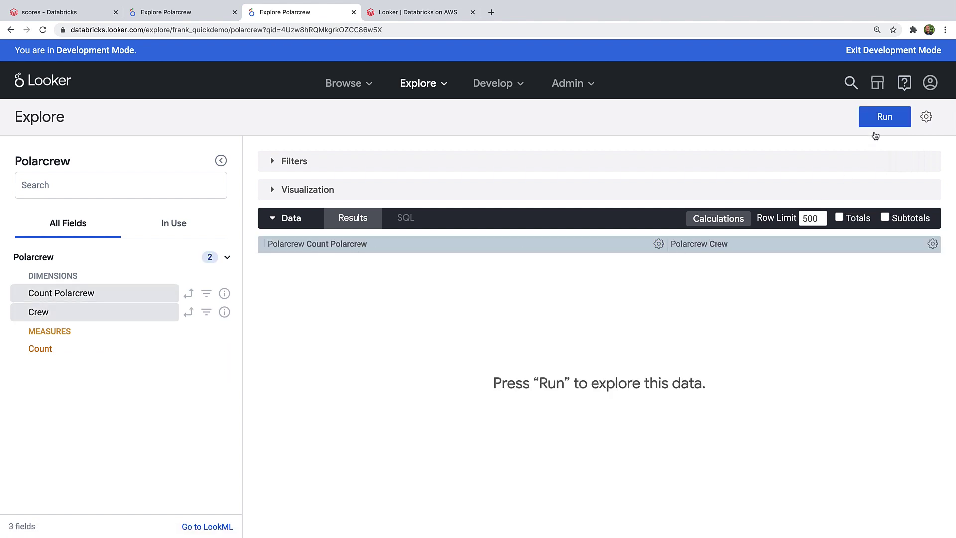
{"action": "left_click", "coordinate": [891, 118]}
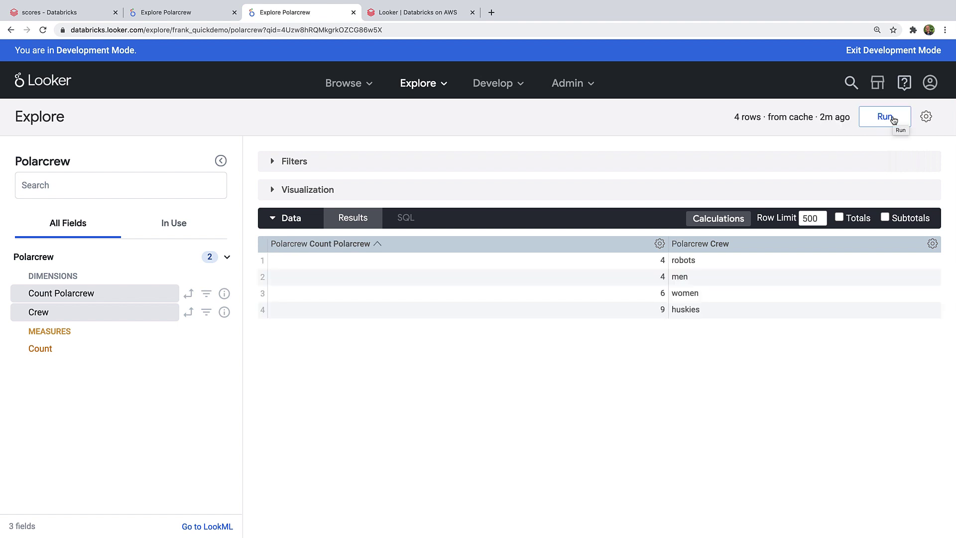
{"action": "left_click", "coordinate": [274, 190]}
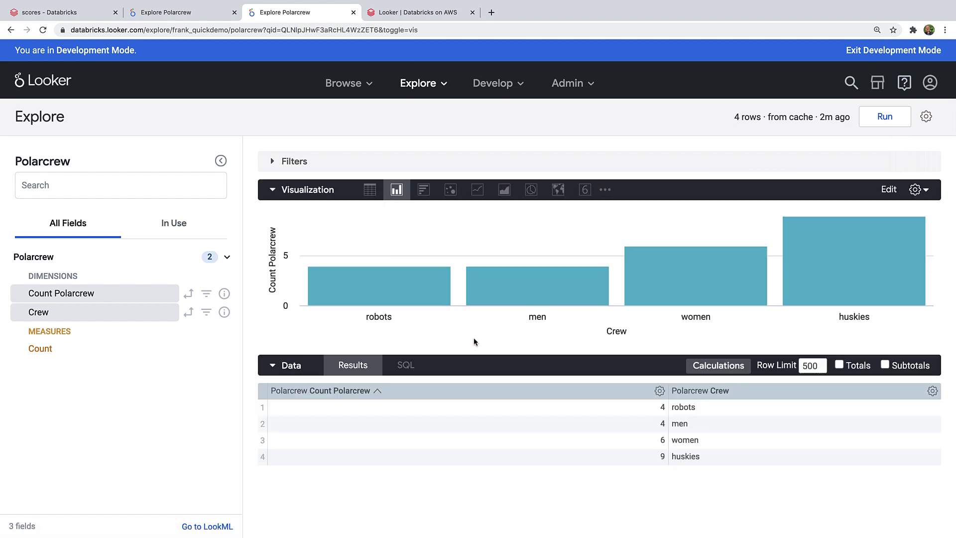
Step: Switch to a pie chart, note its dimension-and-measure requirement, and inspect the Count field
{"action": "left_click", "coordinate": [531, 191]}
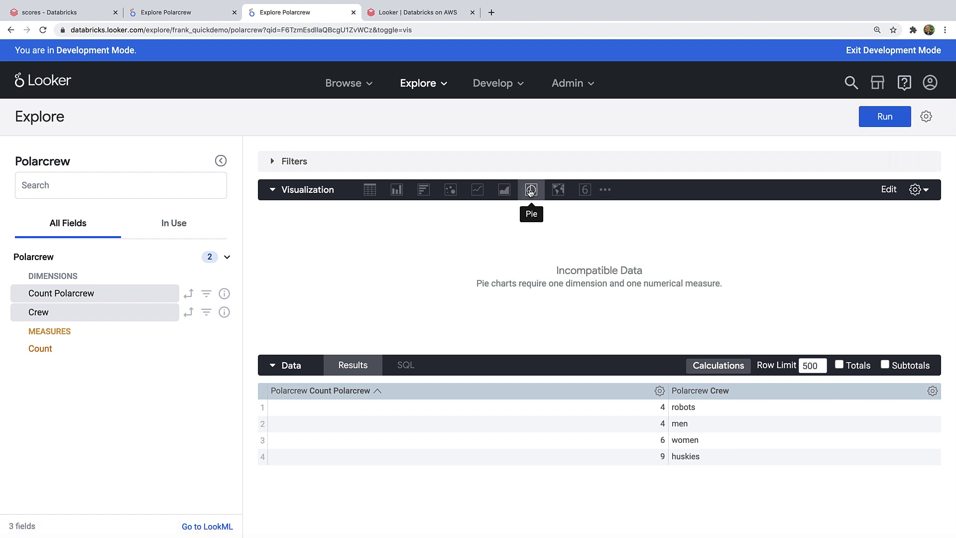
{"action": "left_click_drag", "start_coordinate": [568, 284], "coordinate": [721, 284]}
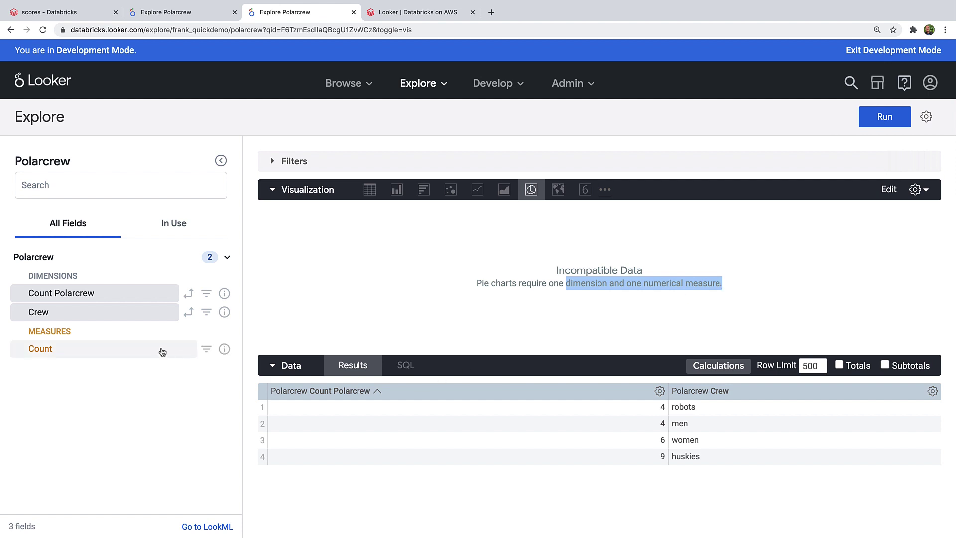
{"action": "left_click", "coordinate": [224, 349]}
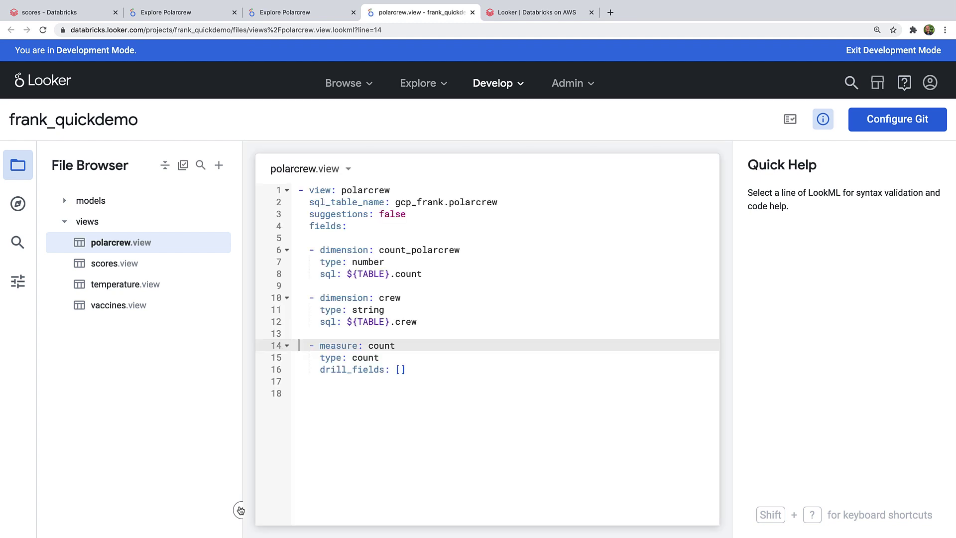
Step: Paste a sum measure on ${TABLE}.count into polarcrew.view and save the file
{"action": "left_click", "coordinate": [315, 386]}
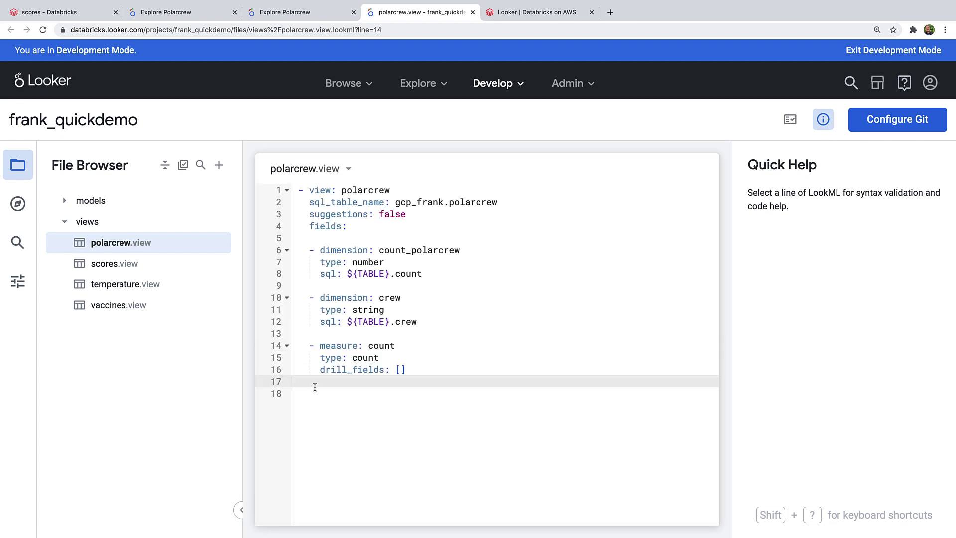
{"action": "type", "text": "- measure: sum     type: sum     sql: ${TABLE}.count"}
{"action": "left_click", "coordinate": [431, 369]}
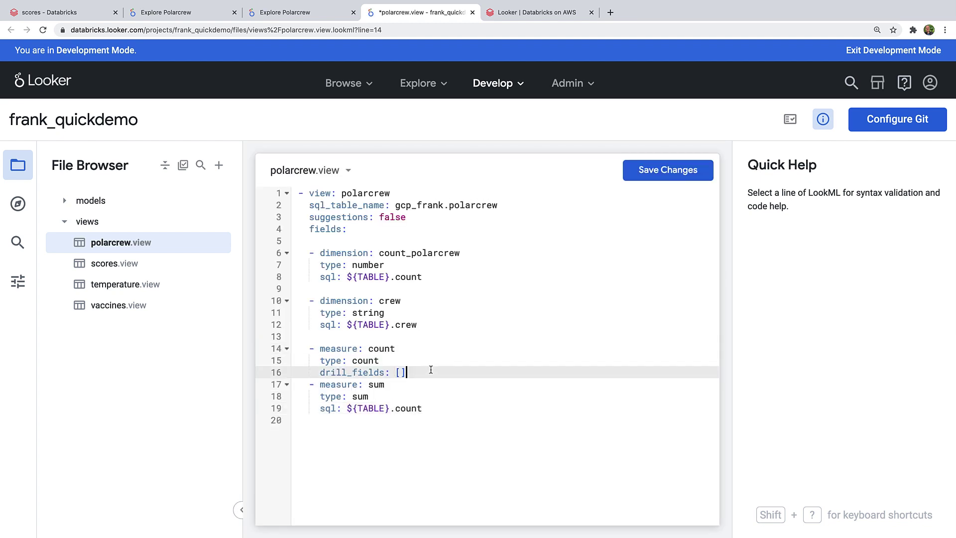
{"action": "key", "text": "Return"}
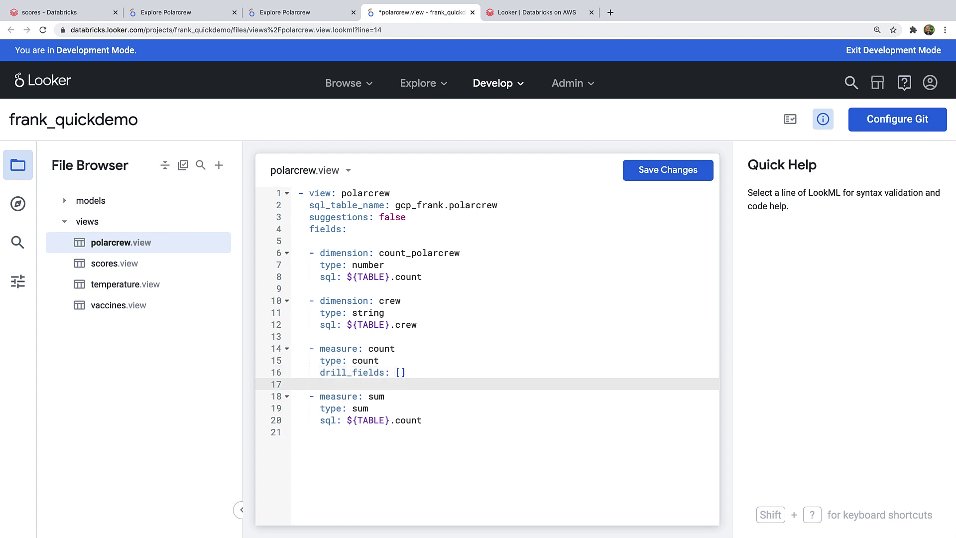
{"action": "left_click", "coordinate": [677, 172]}
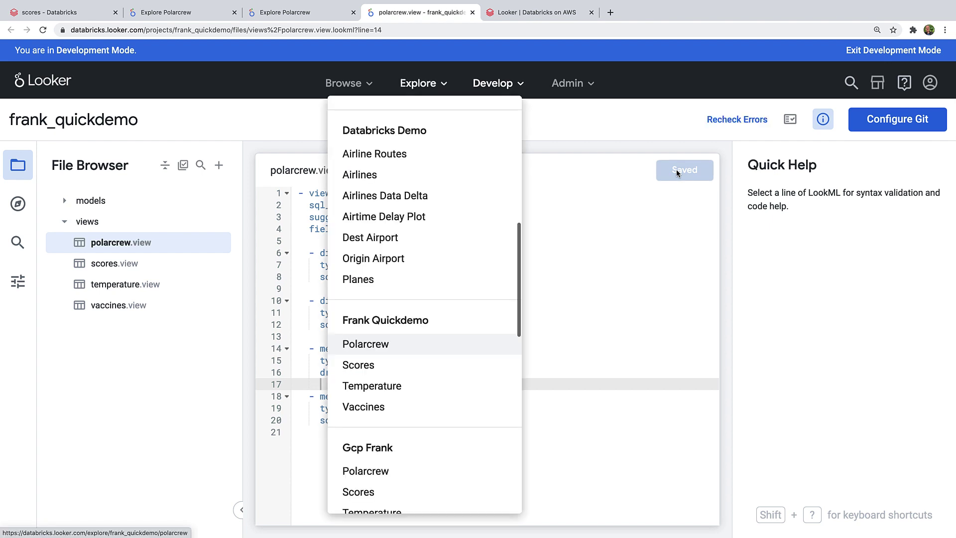
Step: Run the Polarcrew explore as a pie chart and bring up its colour palette choices
{"action": "key", "text": "Return"}
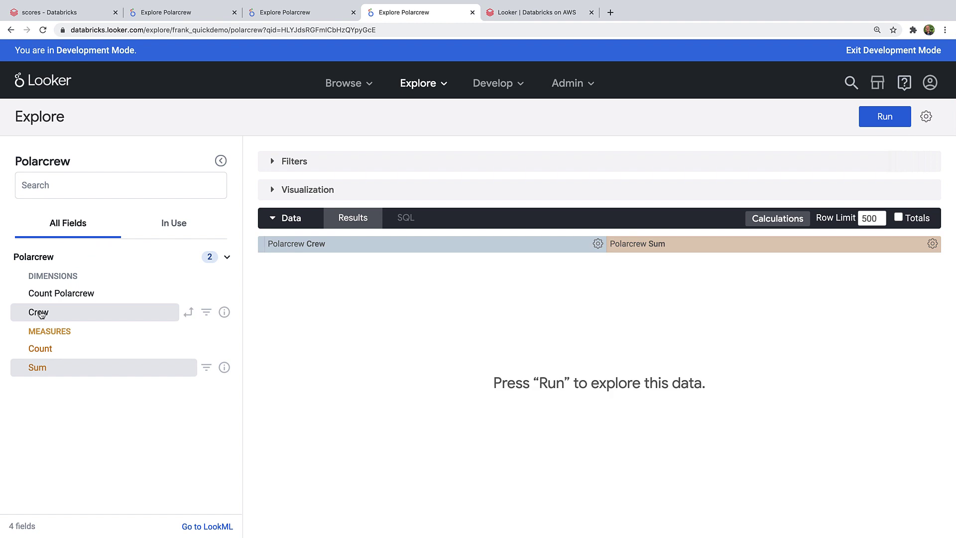
{"action": "left_click", "coordinate": [272, 190]}
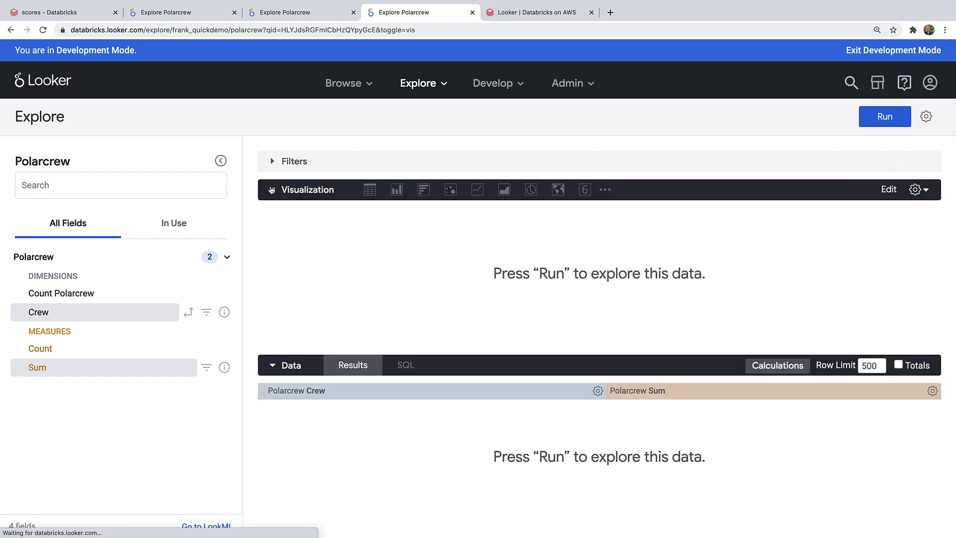
{"action": "left_click", "coordinate": [532, 190]}
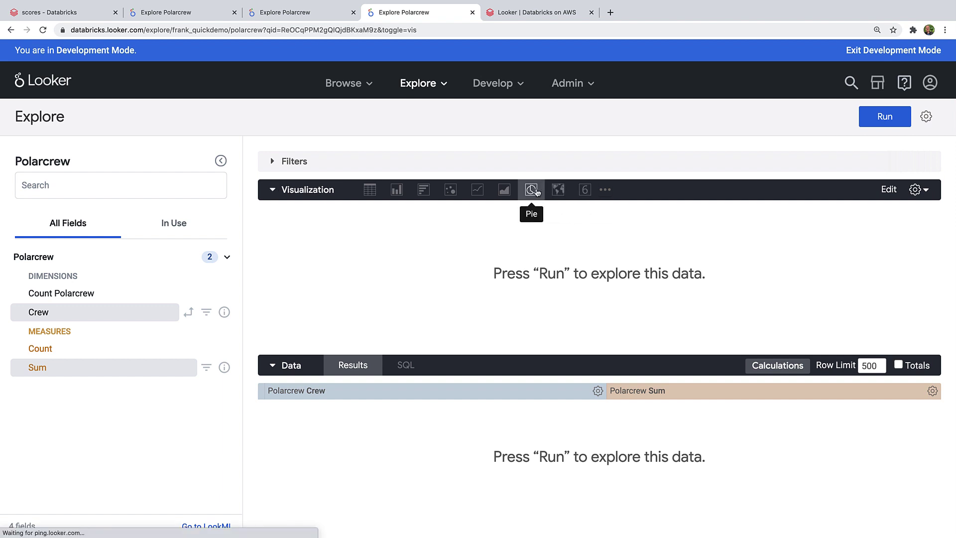
{"action": "left_click", "coordinate": [879, 118]}
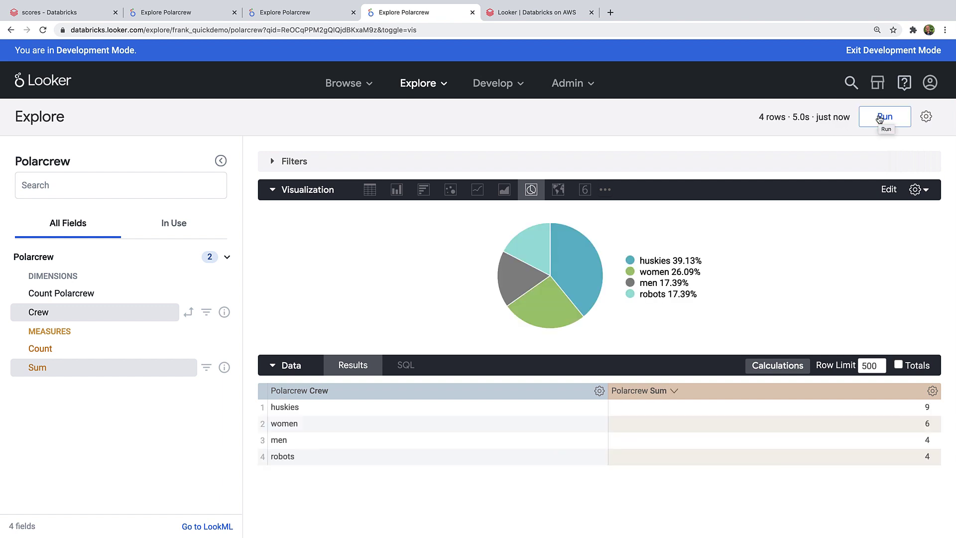
{"action": "left_click", "coordinate": [891, 190]}
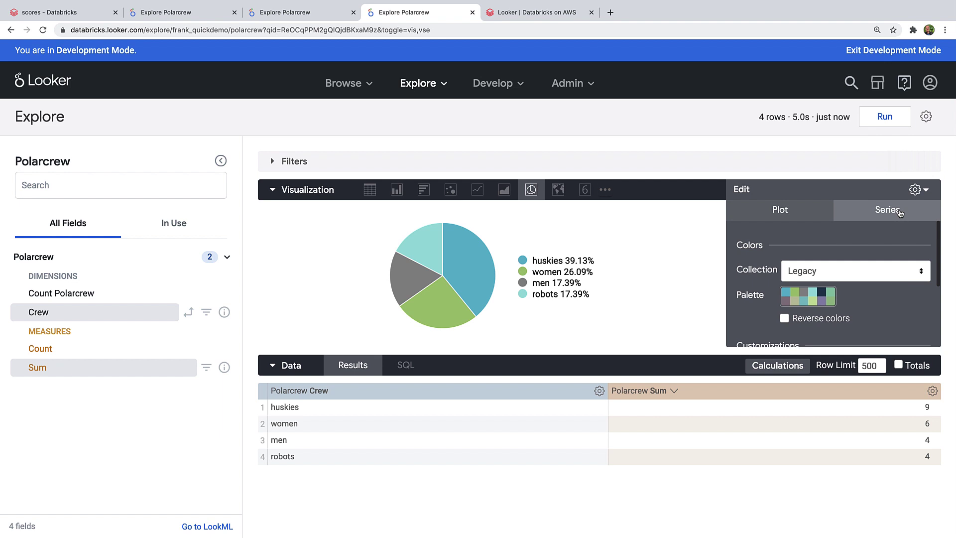
{"action": "left_click", "coordinate": [817, 298]}
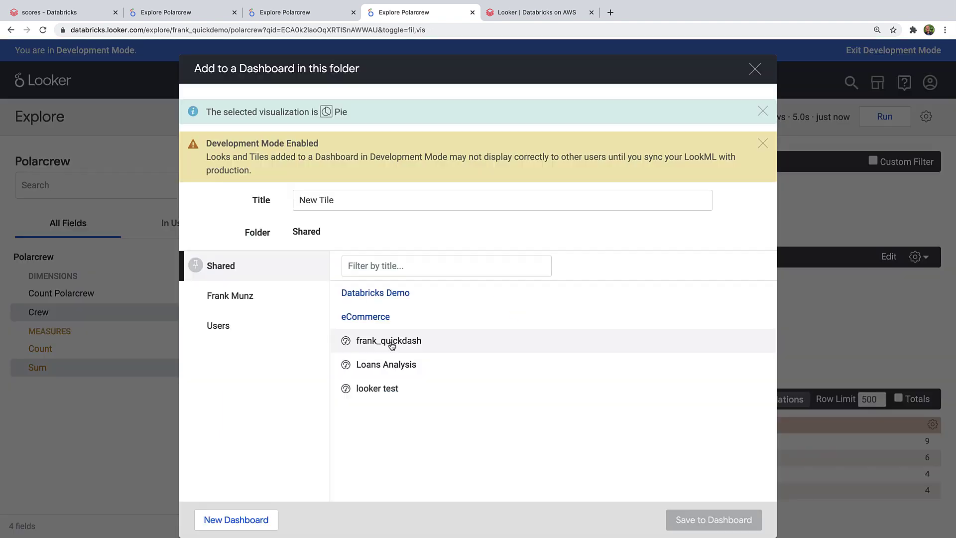
Step: Save the crew pie tile to frank_quickdash and place it beside the scores bar chart
{"action": "left_click", "coordinate": [391, 343]}
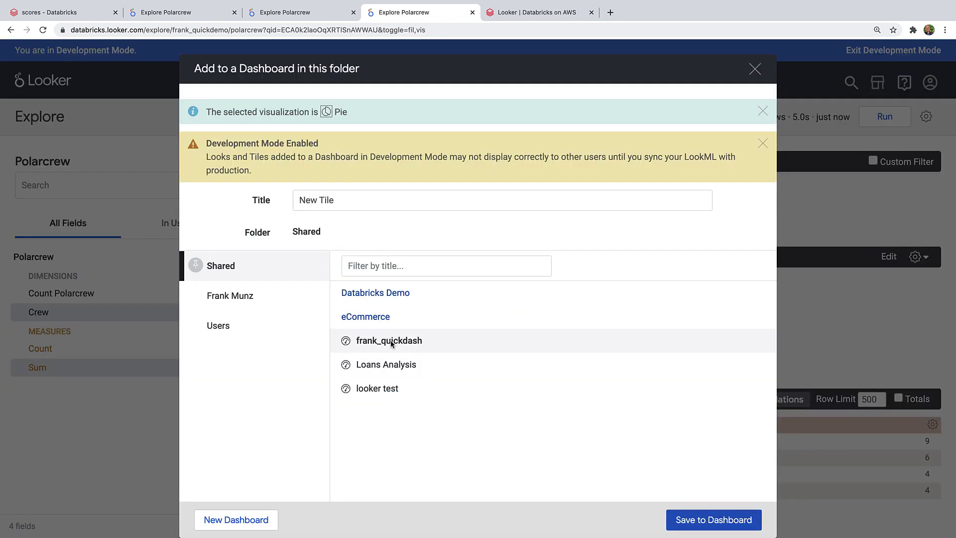
{"action": "left_click", "coordinate": [710, 520]}
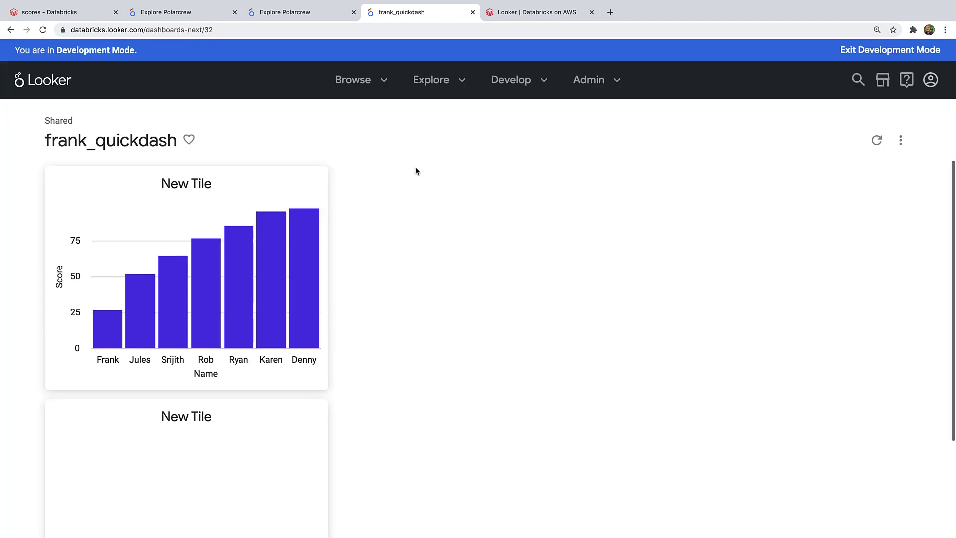
{"action": "left_click", "coordinate": [899, 142]}
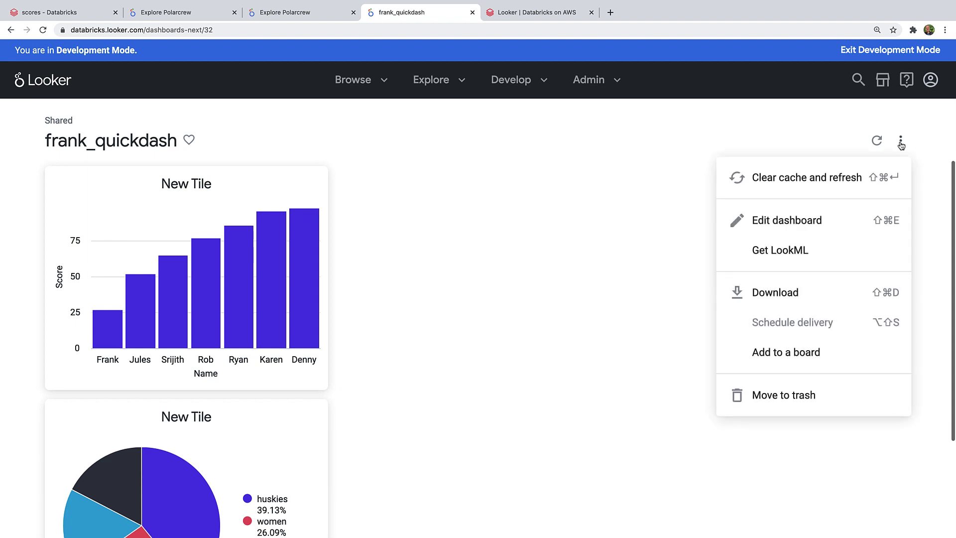
{"action": "left_click", "coordinate": [799, 220]}
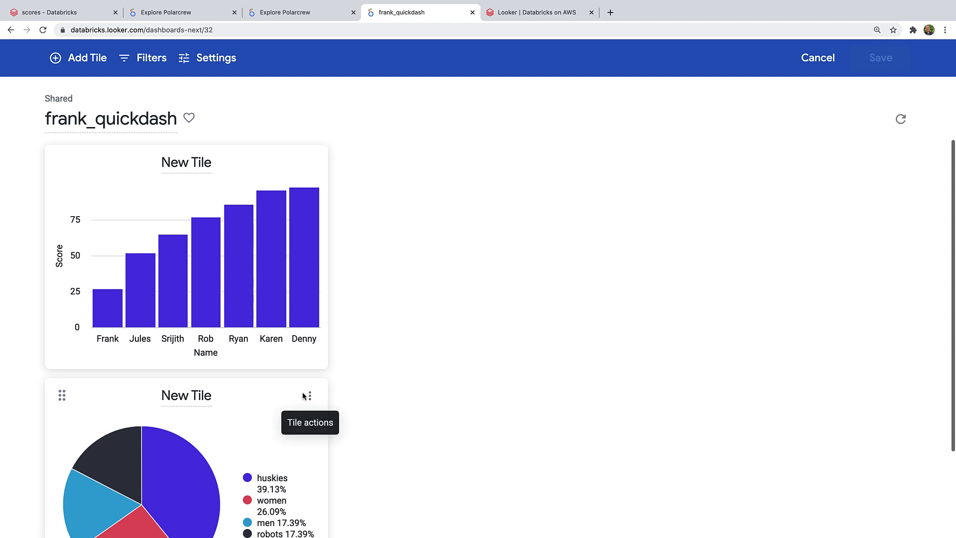
{"action": "left_click_drag", "start_coordinate": [62, 395], "coordinate": [351, 162]}
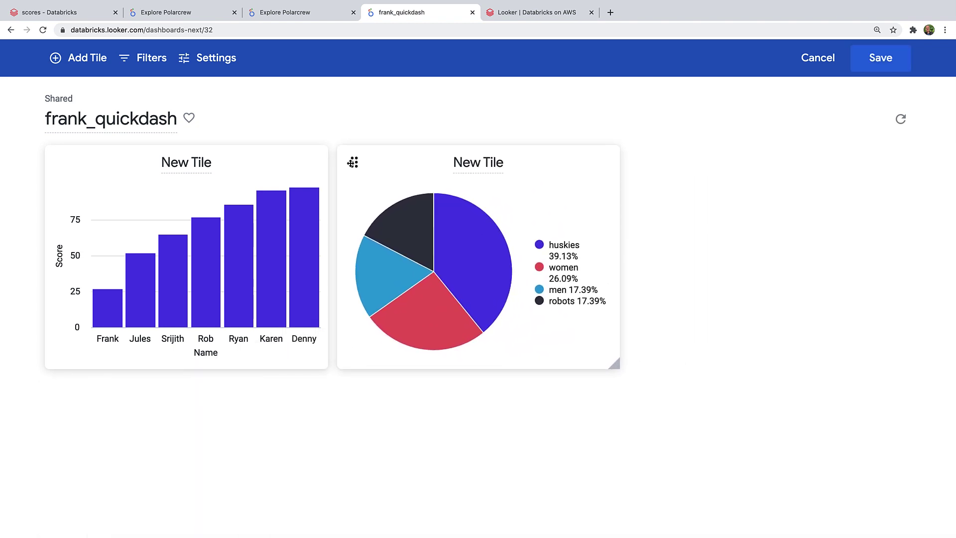
Step: Title the pie tile 'Crew' and the bar chart tile 'Readiness'
{"action": "left_click", "coordinate": [477, 160]}
{"action": "type", "text": "Crew"}
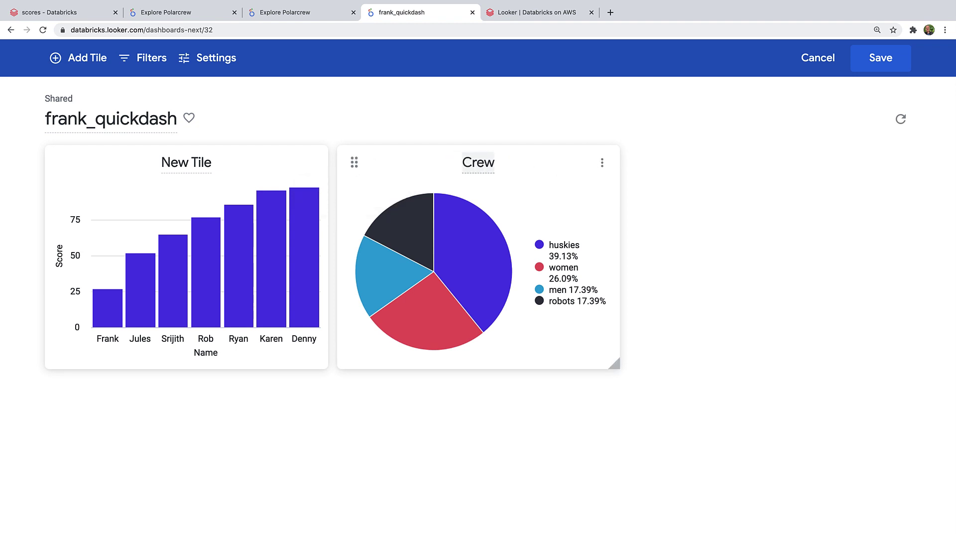
{"action": "left_click", "coordinate": [188, 162]}
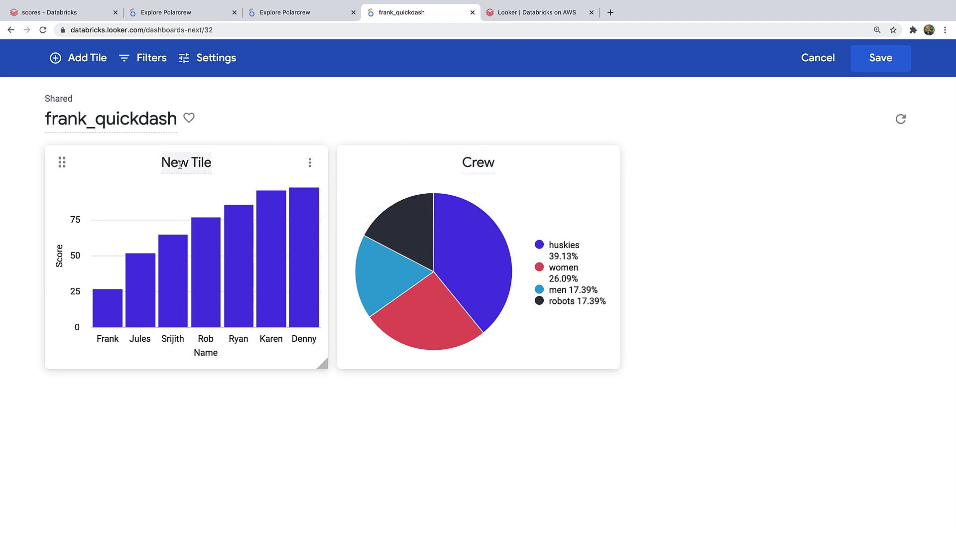
{"action": "type", "text": "Readiness"}
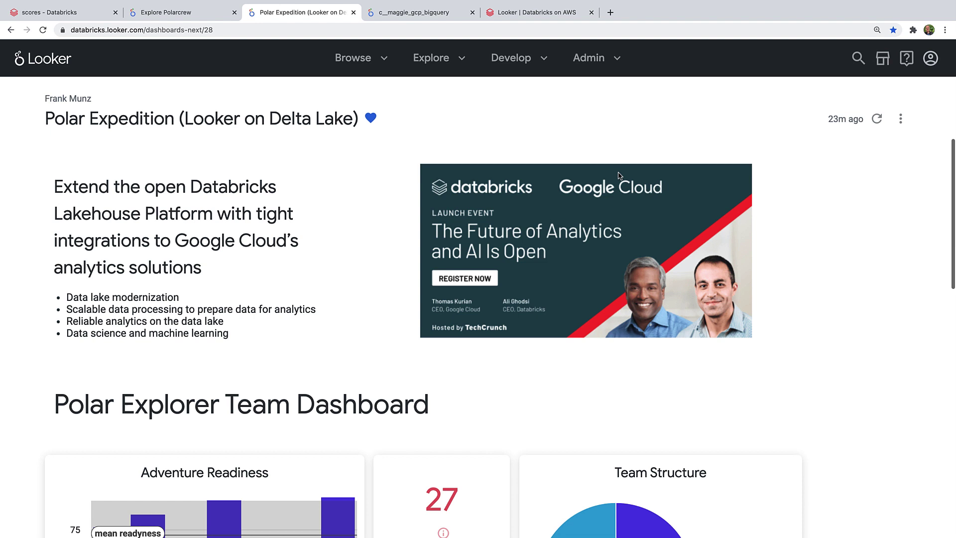
Step: Scroll down through the Polar Expedition dashboard
{"action": "scroll", "coordinate": [618, 175], "scroll_direction": "down", "scroll_amount": 3}
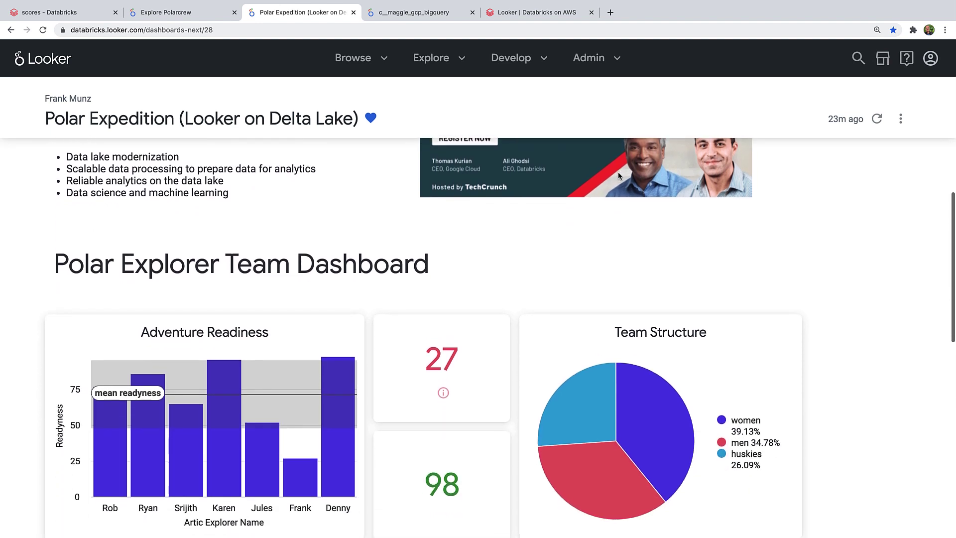
{"action": "scroll", "coordinate": [619, 175], "scroll_direction": "down", "scroll_amount": 6}
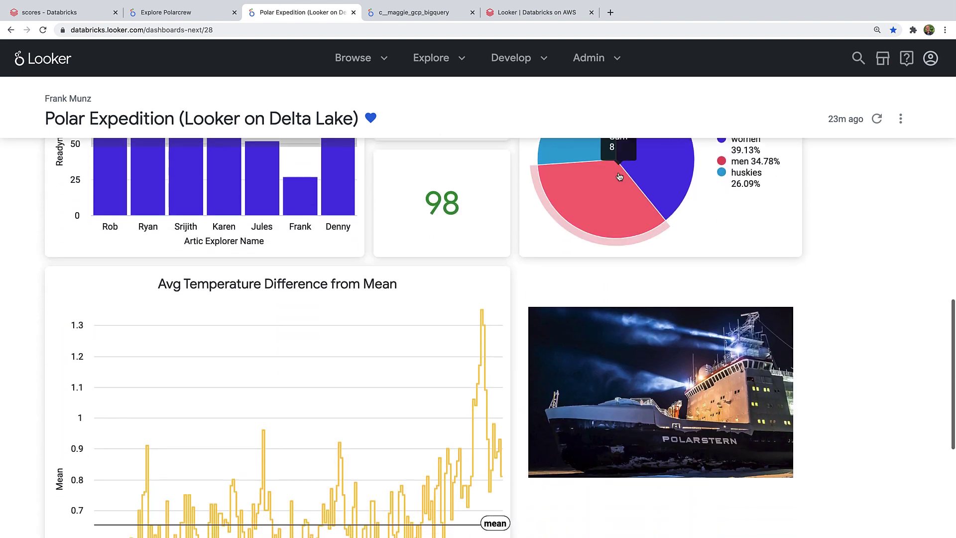
{"action": "scroll", "coordinate": [618, 175], "scroll_direction": "down", "scroll_amount": 4}
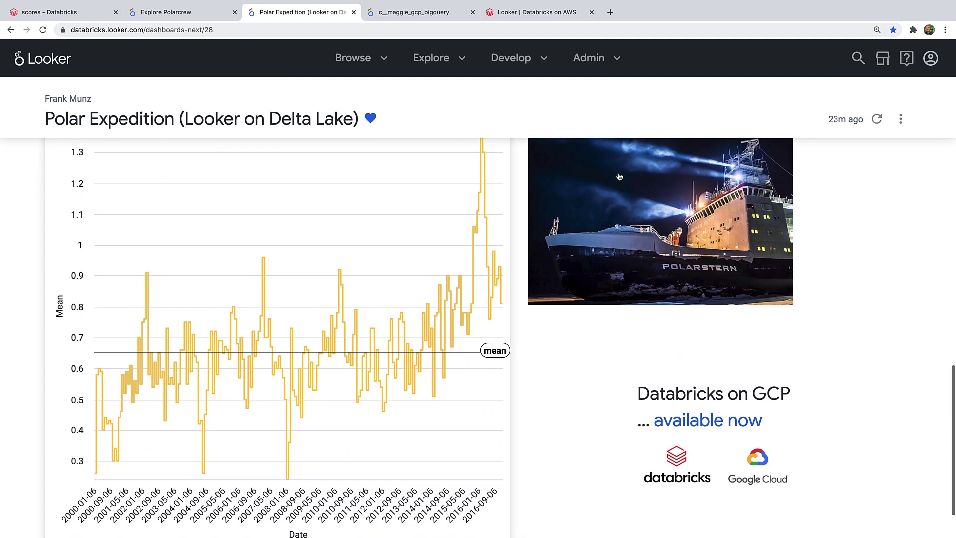
{"action": "scroll", "coordinate": [618, 176], "scroll_direction": "down", "scroll_amount": 1}
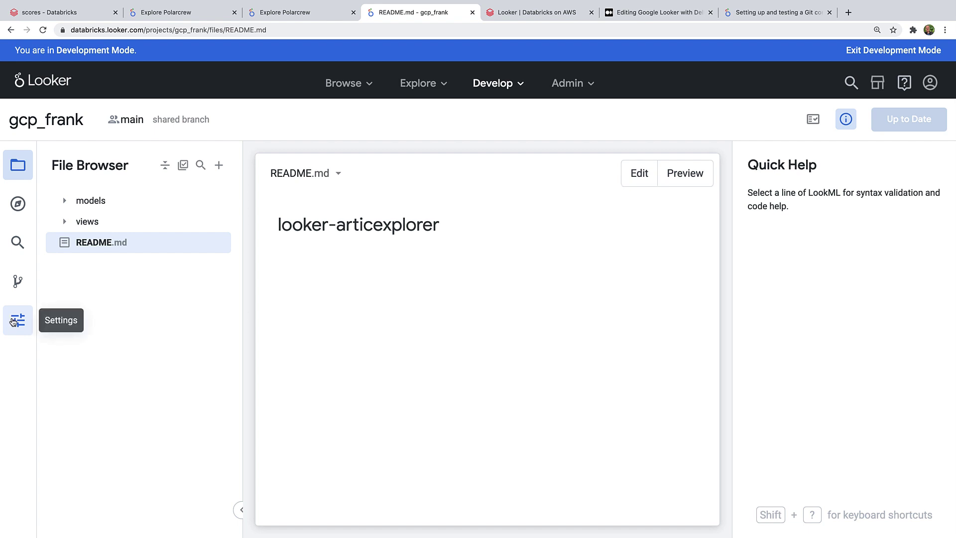
Step: Open gcp_frank's project settings and select the Git Summary's Remote Origin URL
{"action": "left_click", "coordinate": [18, 319]}
{"action": "scroll", "coordinate": [372, 371], "scroll_direction": "down", "scroll_amount": 18}
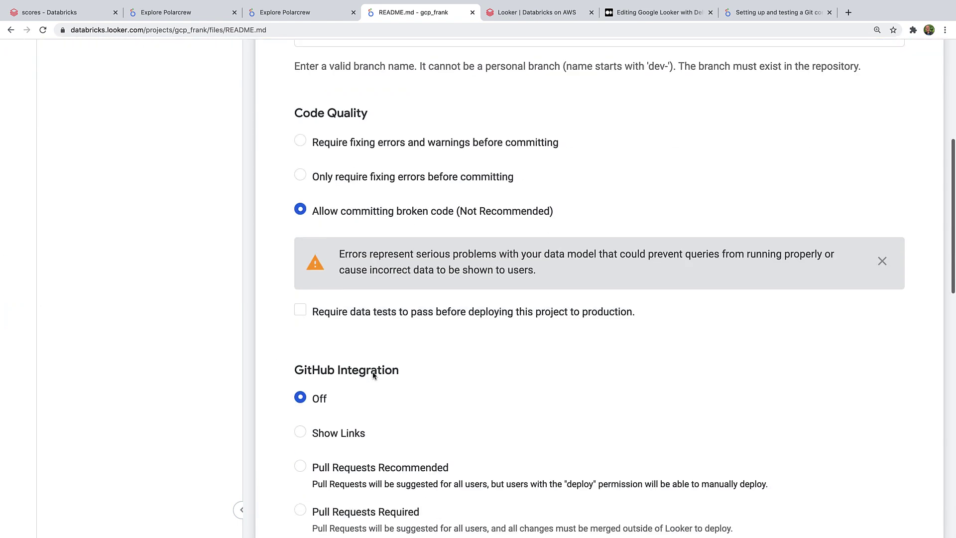
{"action": "scroll", "coordinate": [372, 375], "scroll_direction": "down", "scroll_amount": 5}
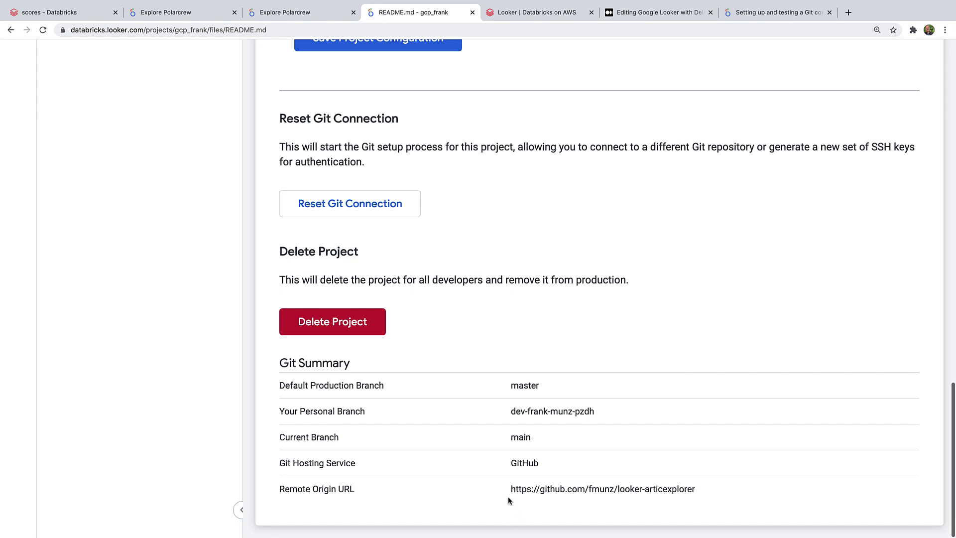
{"action": "left_click_drag", "start_coordinate": [510, 485], "coordinate": [715, 491]}
{"action": "left_click", "coordinate": [683, 513]}
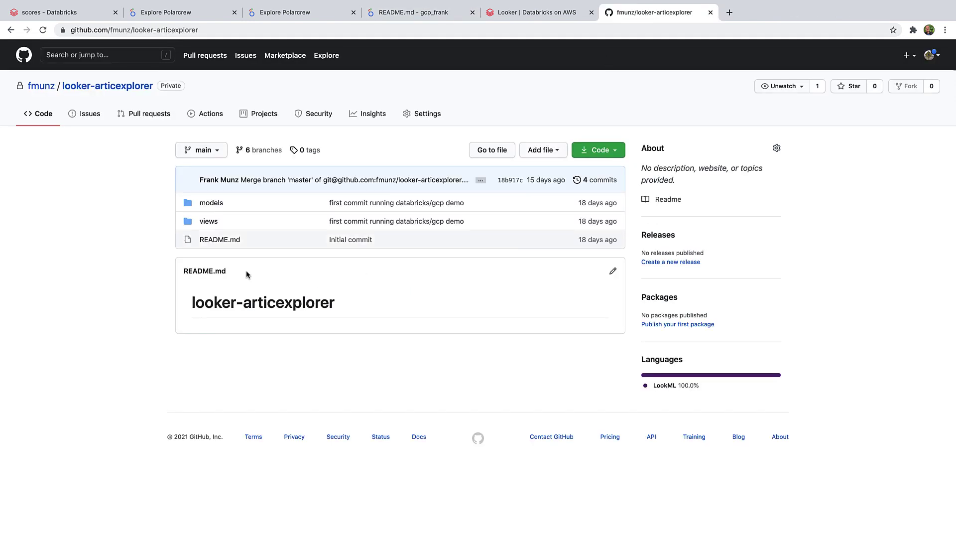
Step: Open the looker-articexplorer repository's views folder to list its LookML view files
{"action": "left_click", "coordinate": [205, 222]}
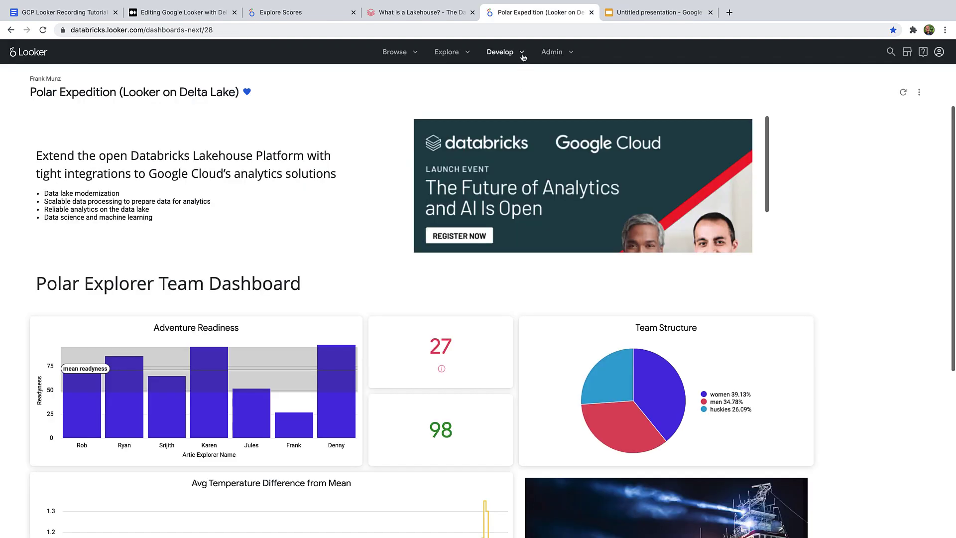
{"action": "left_click", "coordinate": [523, 57]}
{"action": "left_click", "coordinate": [557, 75]}
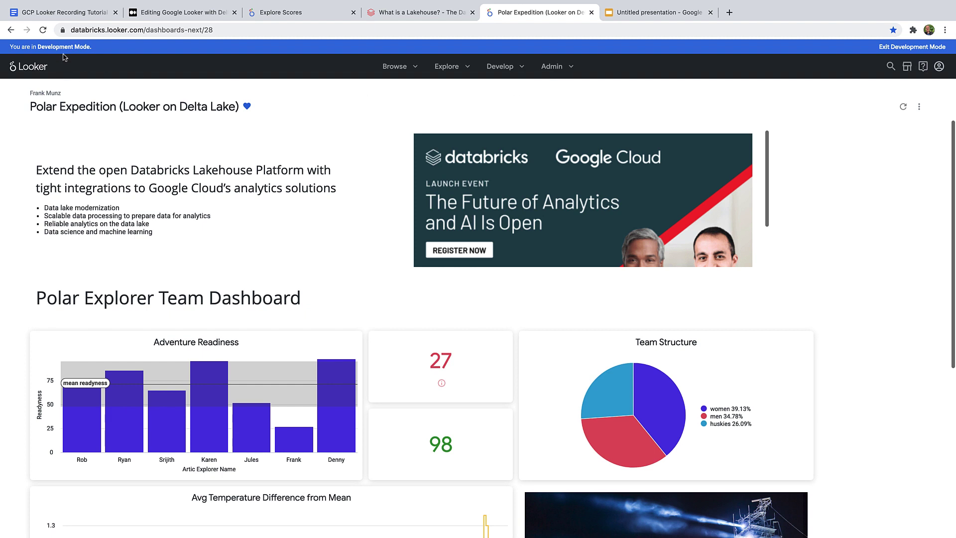
{"action": "left_click", "coordinate": [521, 69]}
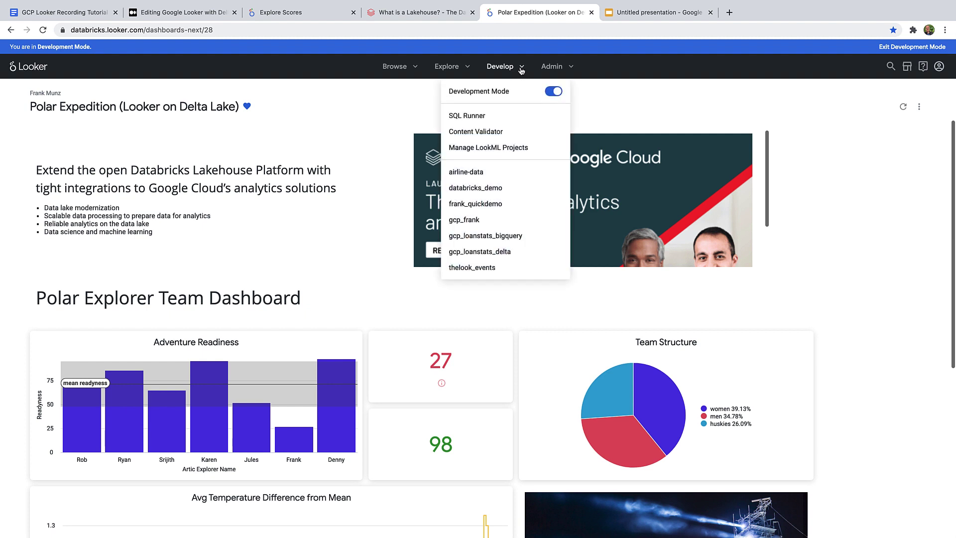
{"action": "left_click", "coordinate": [549, 93]}
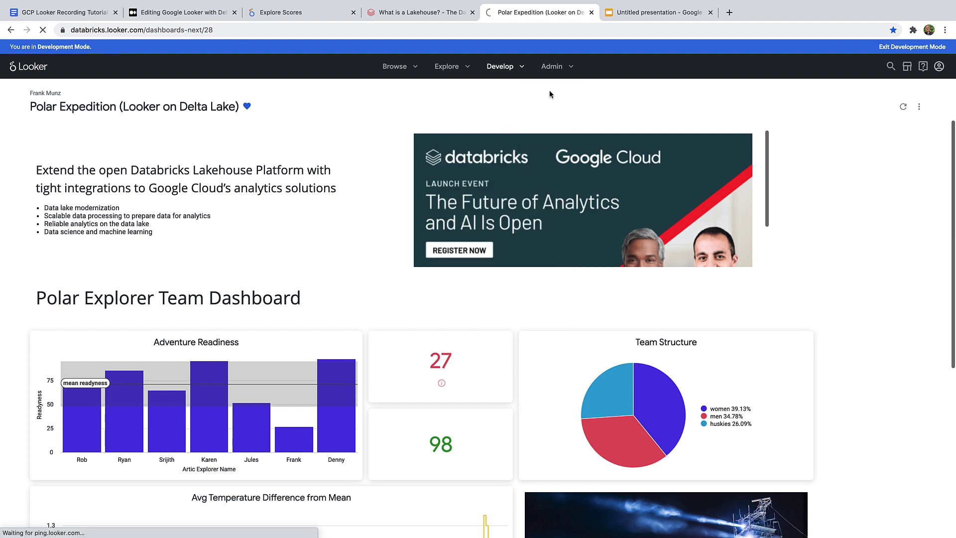